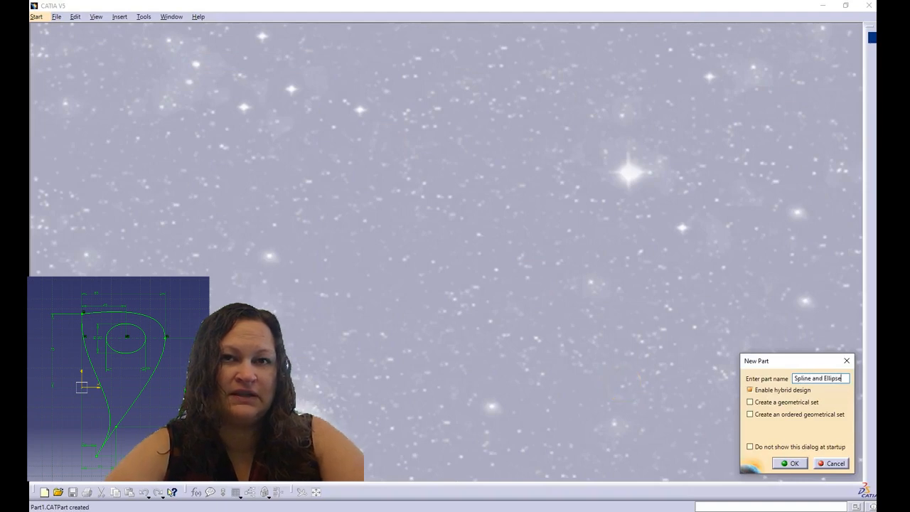
Confirm the part name 'Spline and Ellipse' in the New Part dialog
{"action": "key", "text": "Return"}
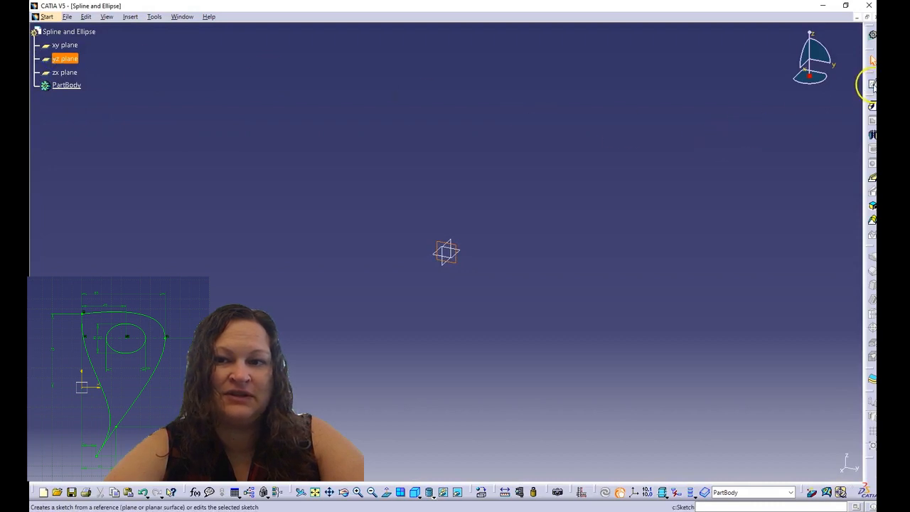
Start a sketch on the yz plane and draw a four-point spline
{"action": "left_click", "coordinate": [872, 84]}
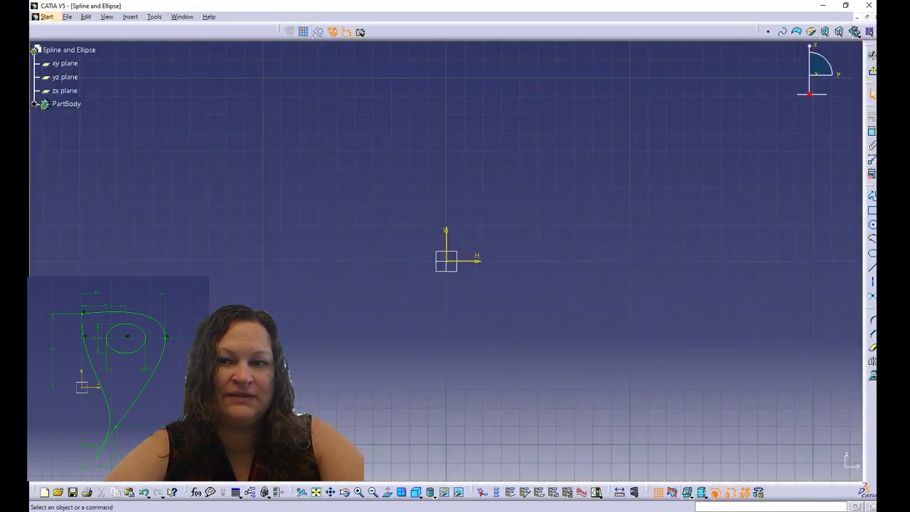
{"action": "left_click", "coordinate": [872, 241]}
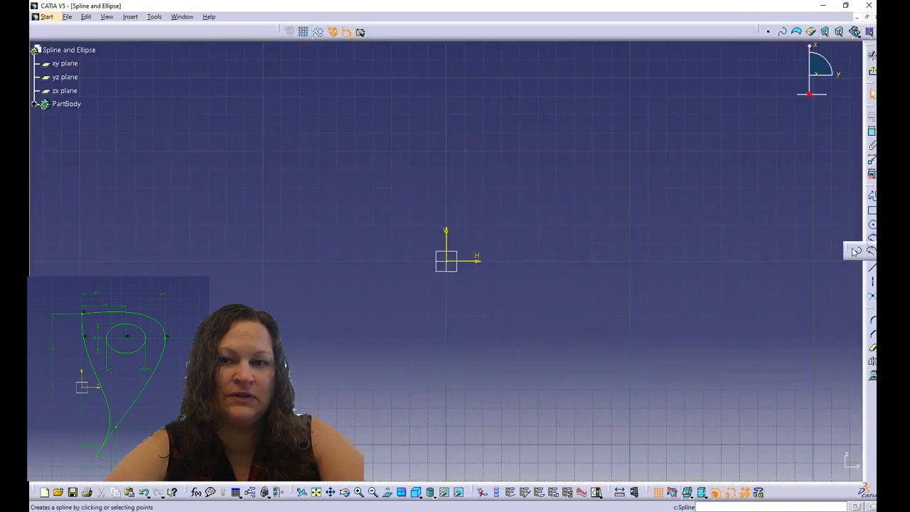
{"action": "left_click", "coordinate": [857, 253]}
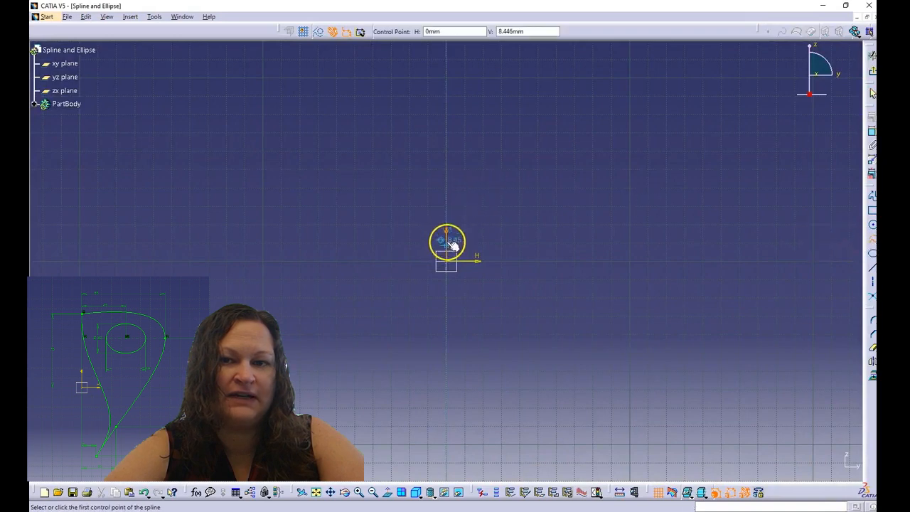
{"action": "left_click", "coordinate": [446, 129]}
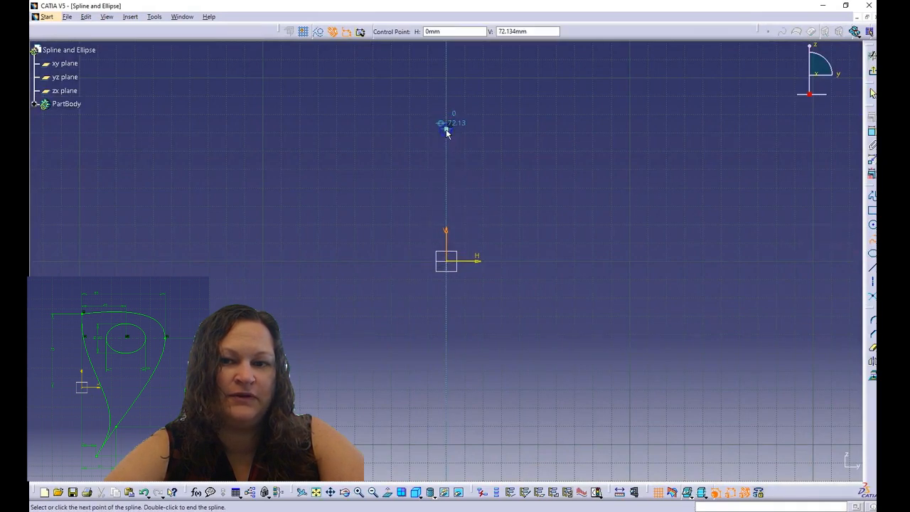
{"action": "left_click", "coordinate": [602, 173]}
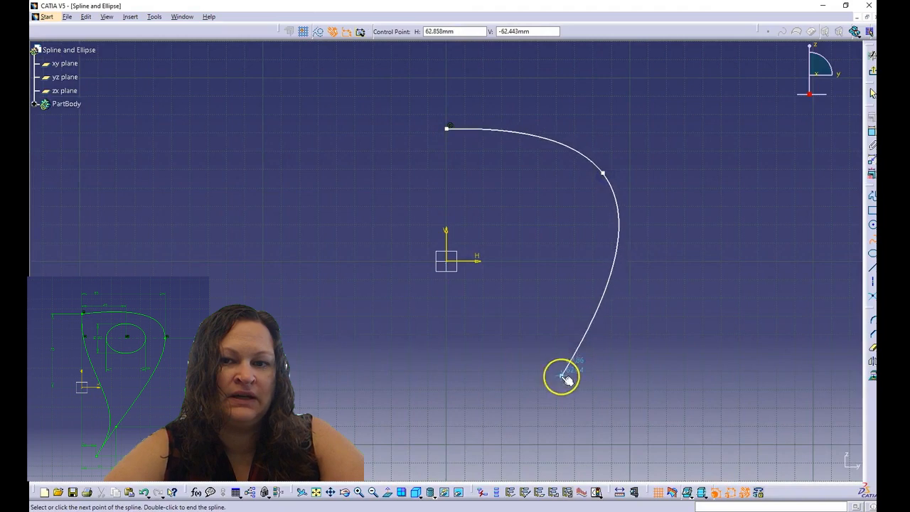
{"action": "left_click", "coordinate": [511, 334]}
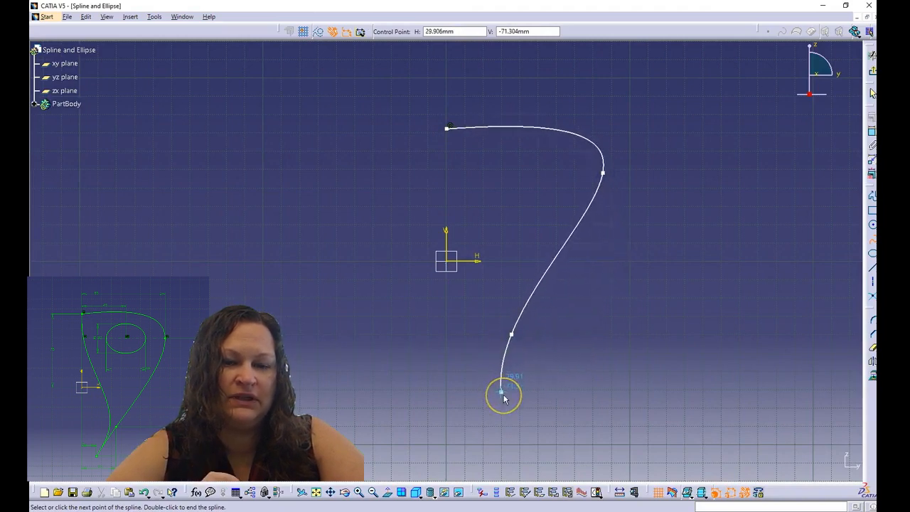
{"action": "double_click", "coordinate": [500, 393]}
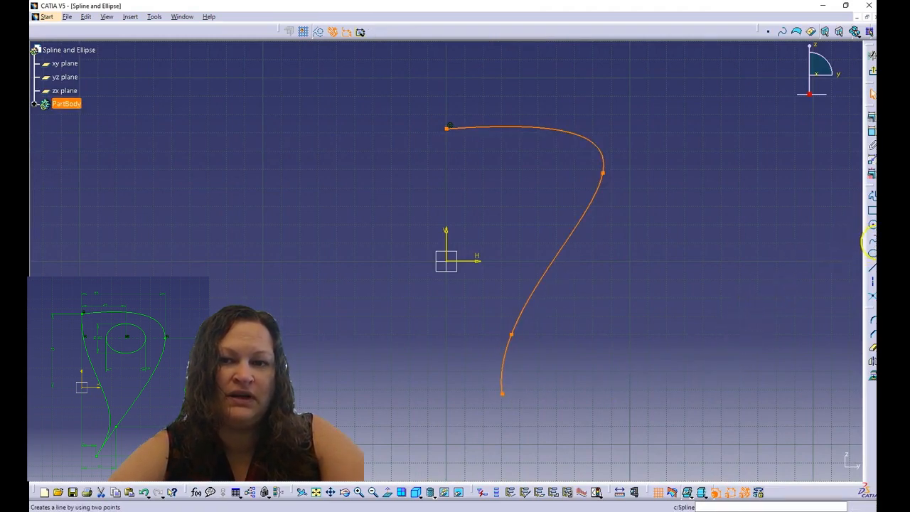
Join the spline's ends with a connecting curve, then select its top point and the horizontal axis
{"action": "left_click", "coordinate": [872, 253]}
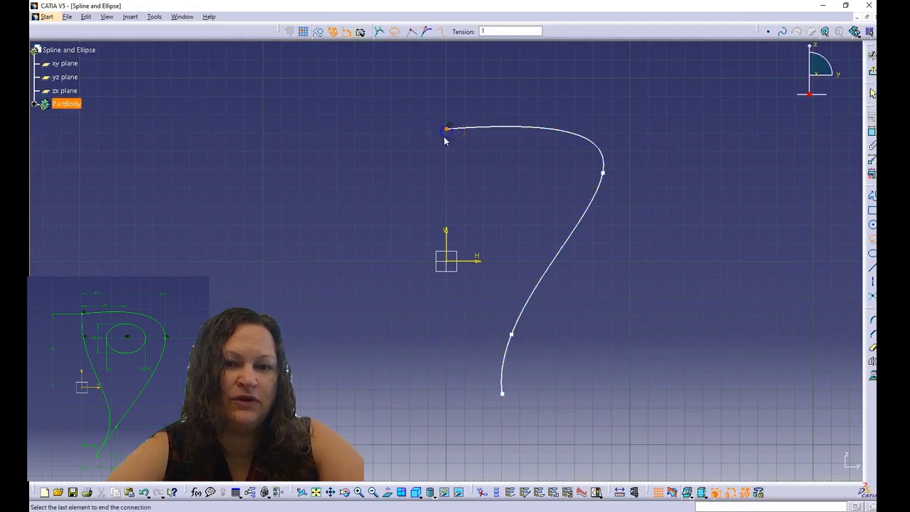
{"action": "left_click", "coordinate": [501, 395]}
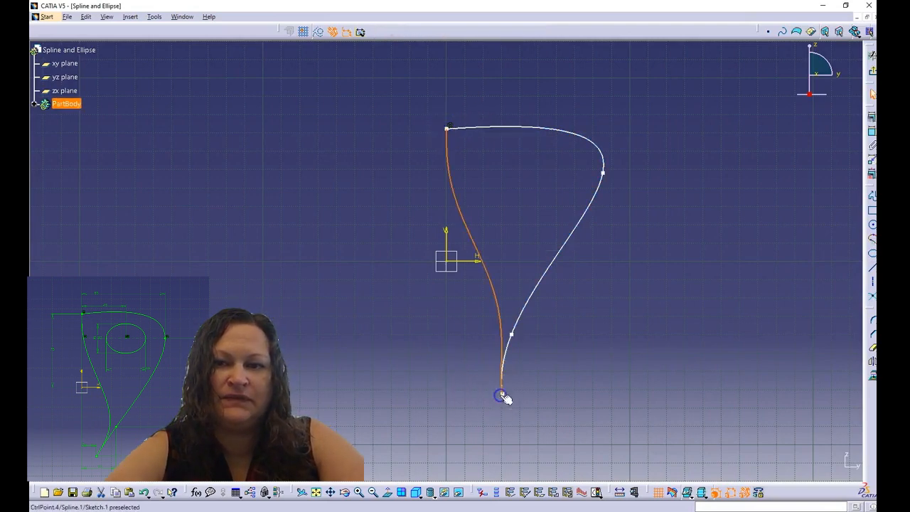
{"action": "left_click", "coordinate": [448, 129]}
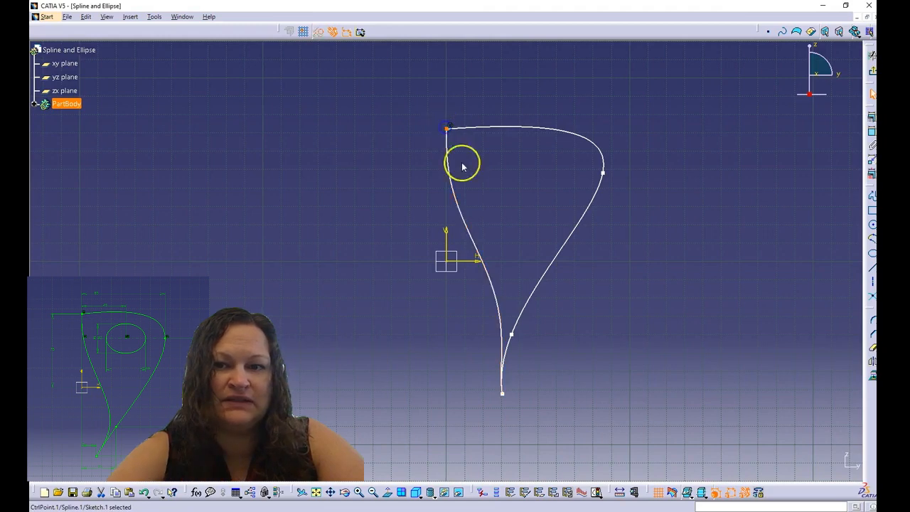
{"action": "left_click", "coordinate": [473, 263], "text": "ctrl"}
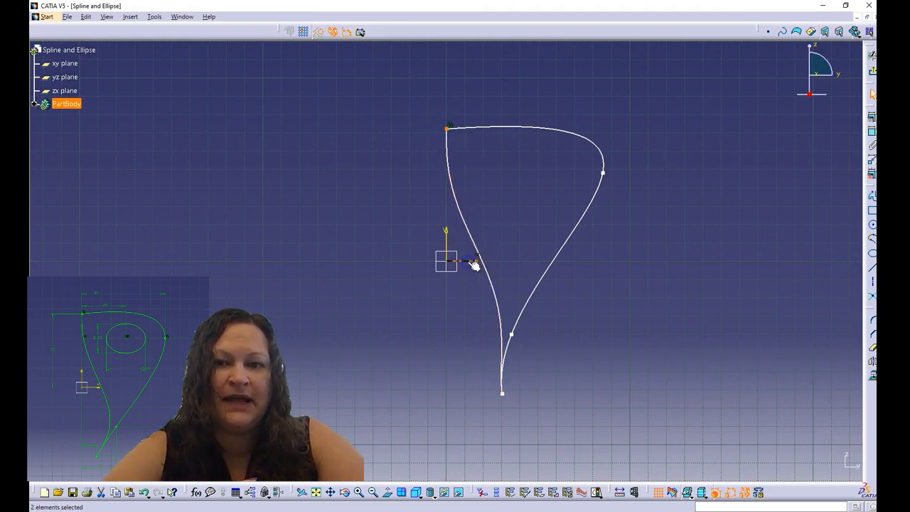
Dimension the top and right spline points 75 and 50 above the horizontal axis
{"action": "left_click", "coordinate": [871, 132]}
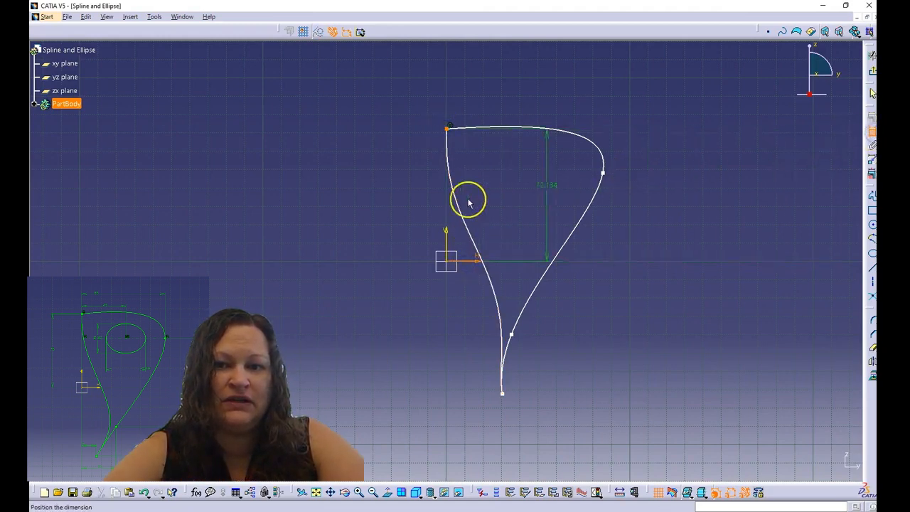
{"action": "left_click", "coordinate": [392, 197]}
{"action": "double_click", "coordinate": [391, 191]}
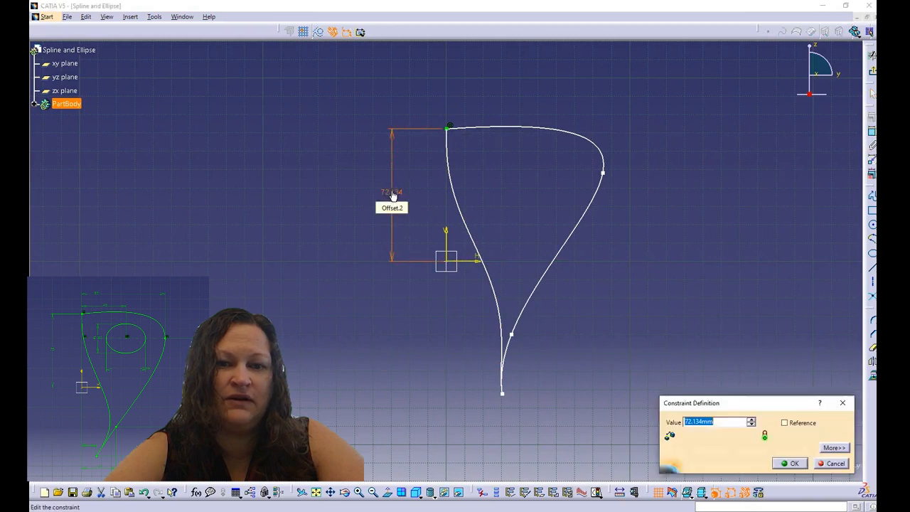
{"action": "key", "text": "Return"}
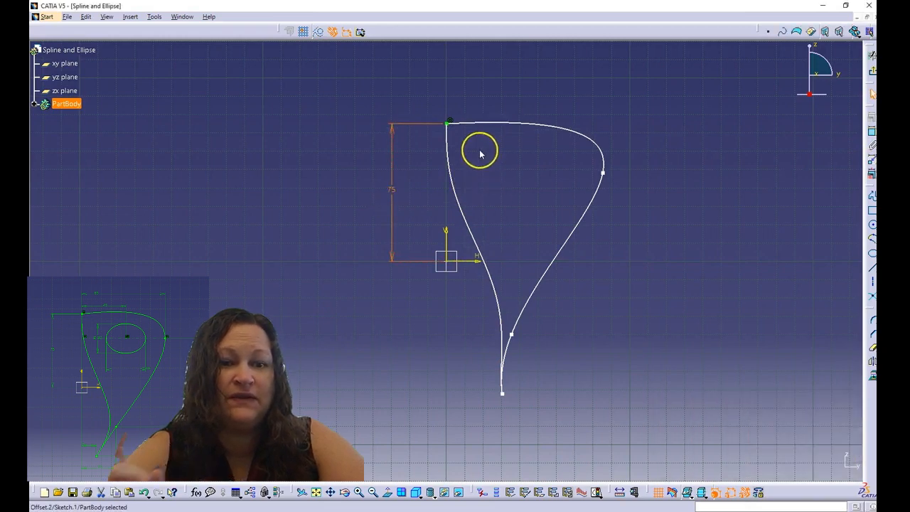
{"action": "left_click", "coordinate": [603, 173]}
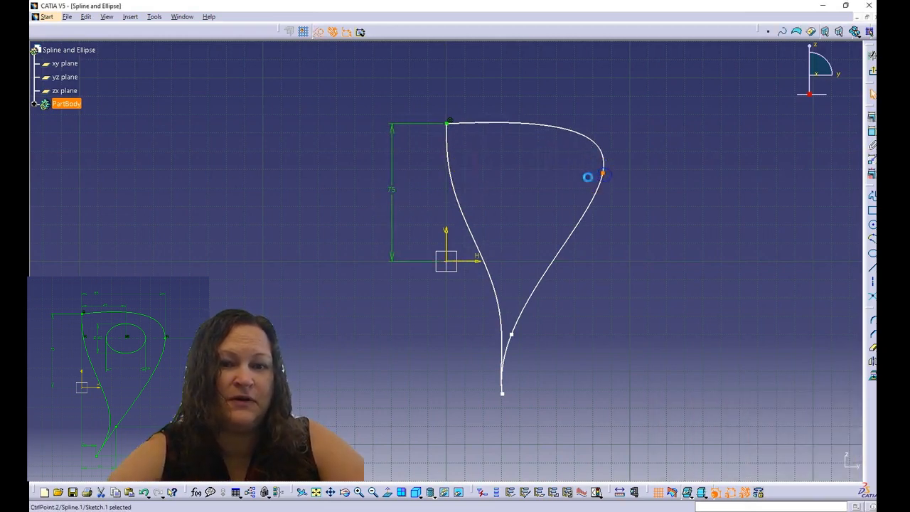
{"action": "left_click", "coordinate": [471, 262], "text": "ctrl"}
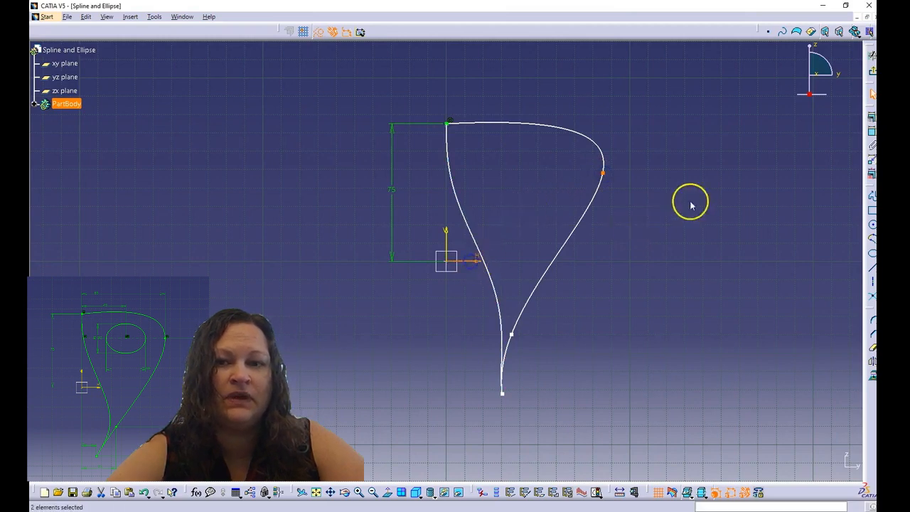
{"action": "left_click", "coordinate": [872, 133]}
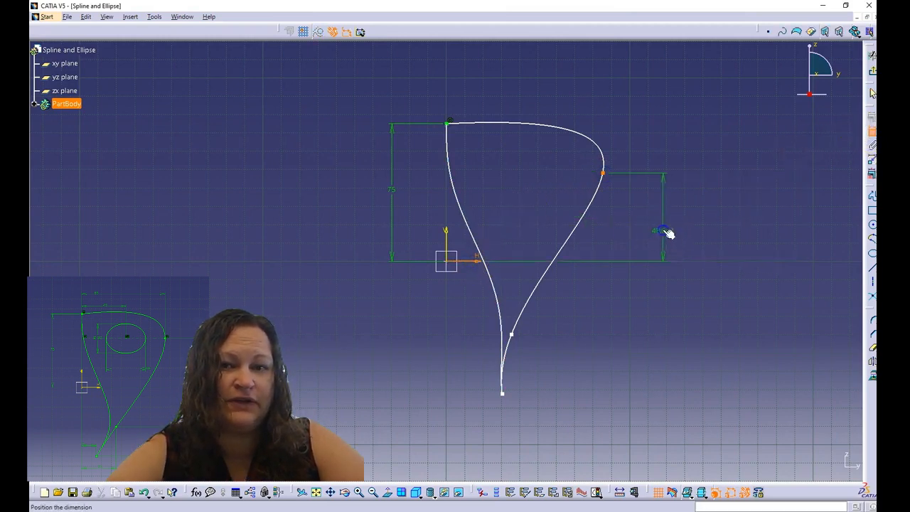
{"action": "left_click", "coordinate": [663, 234]}
{"action": "double_click", "coordinate": [661, 230]}
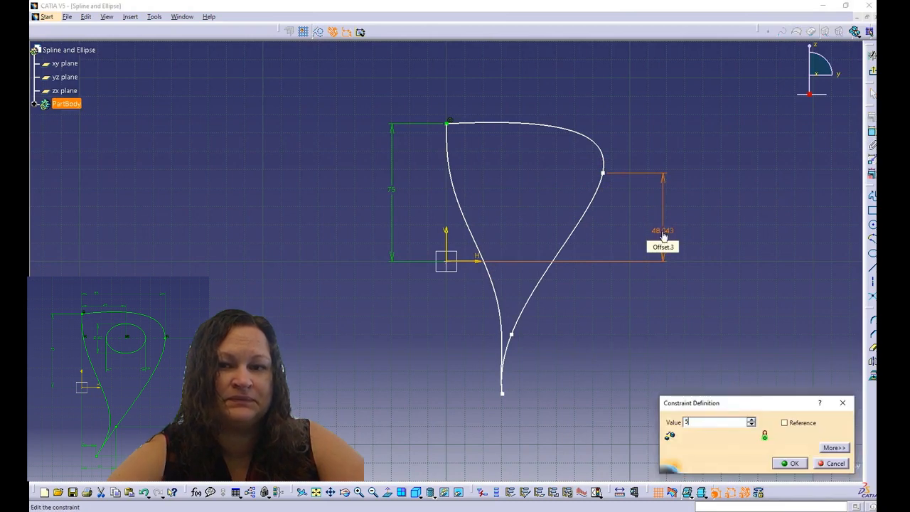
{"action": "key", "text": "Return"}
{"action": "left_click", "coordinate": [606, 282]}
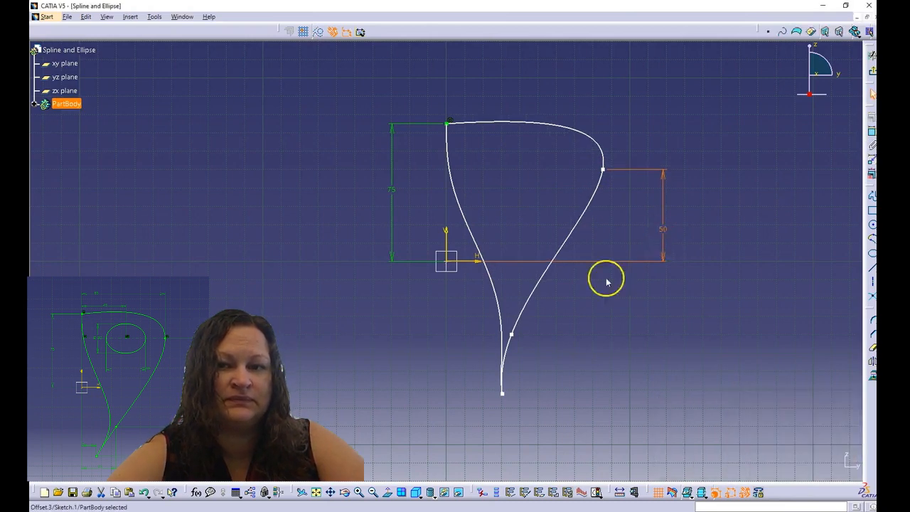
Dimension the third point and bottom endpoint 40 and 70 below the horizontal axis
{"action": "left_click", "coordinate": [512, 334]}
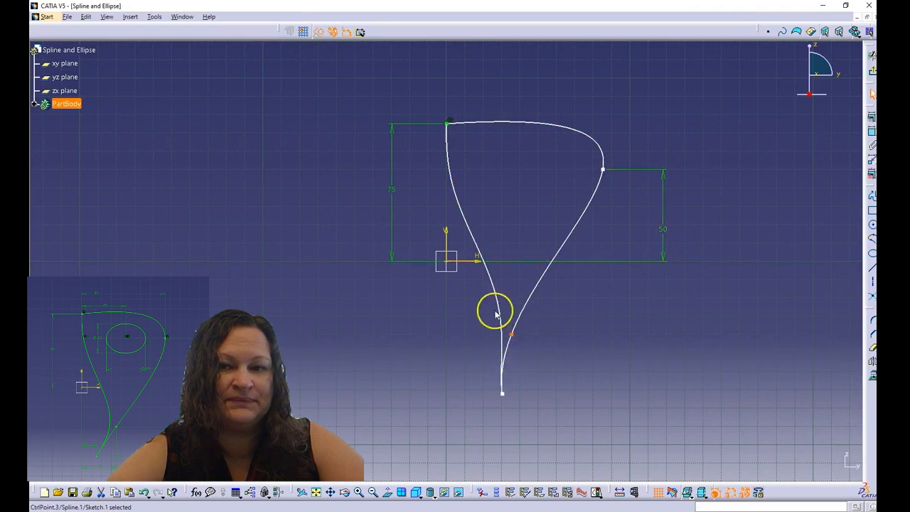
{"action": "left_click", "coordinate": [474, 261], "text": "ctrl"}
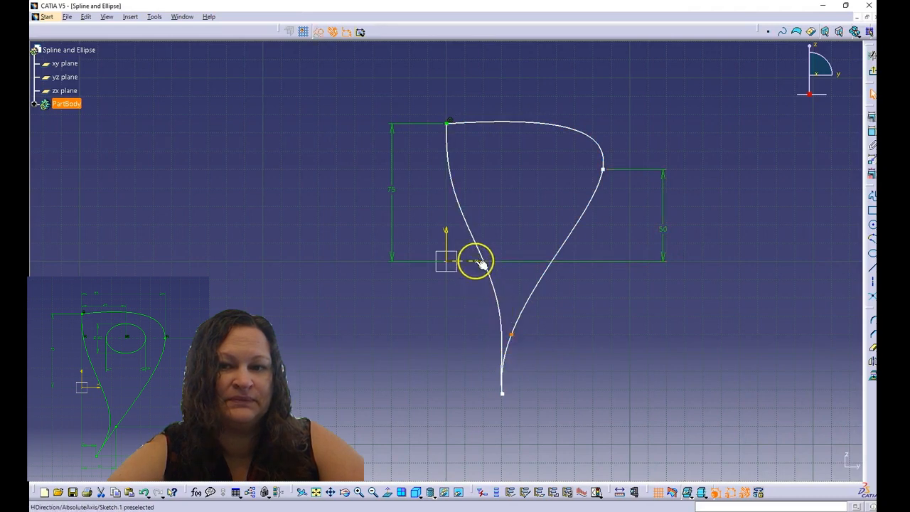
{"action": "left_click", "coordinate": [870, 134]}
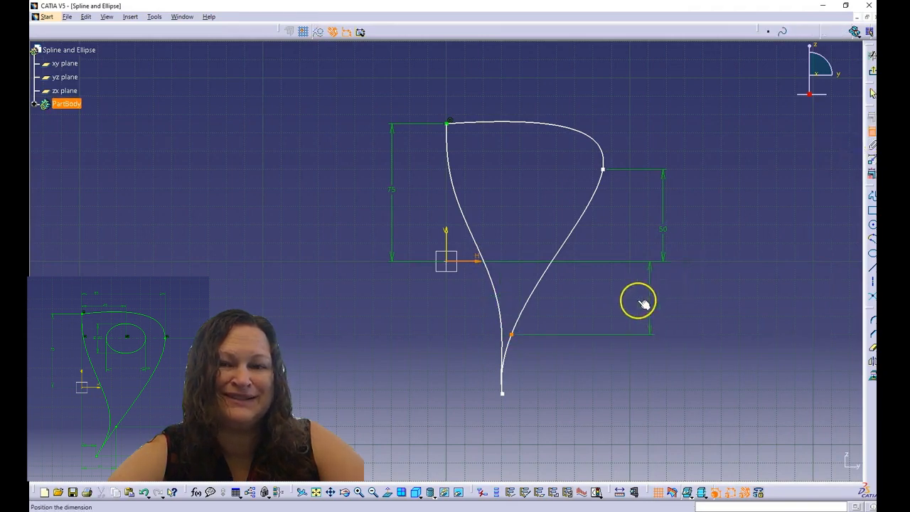
{"action": "left_click", "coordinate": [642, 303]}
{"action": "double_click", "coordinate": [641, 298]}
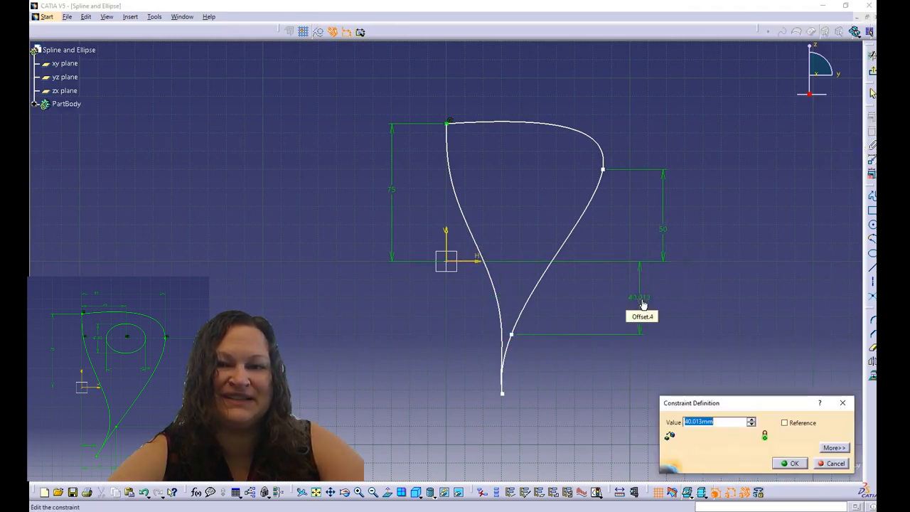
{"action": "key", "text": "Return"}
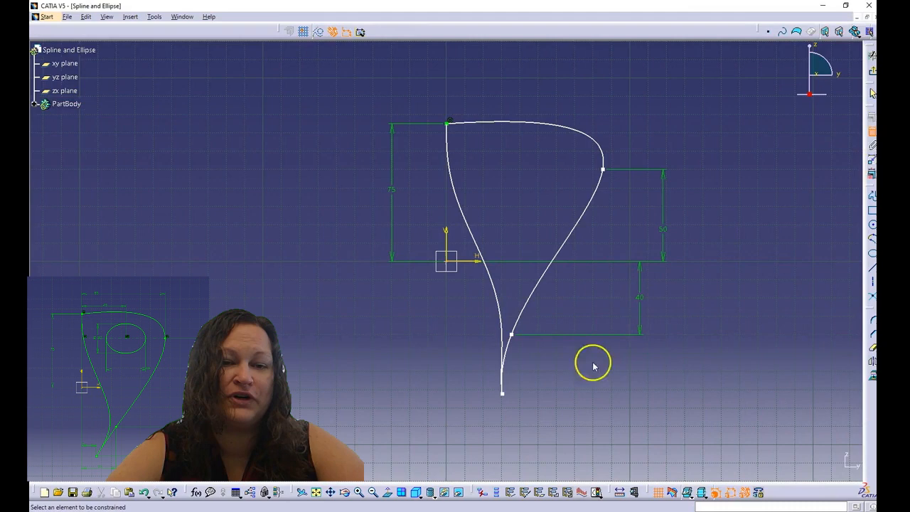
{"action": "left_click", "coordinate": [502, 392]}
{"action": "left_click", "coordinate": [481, 260]}
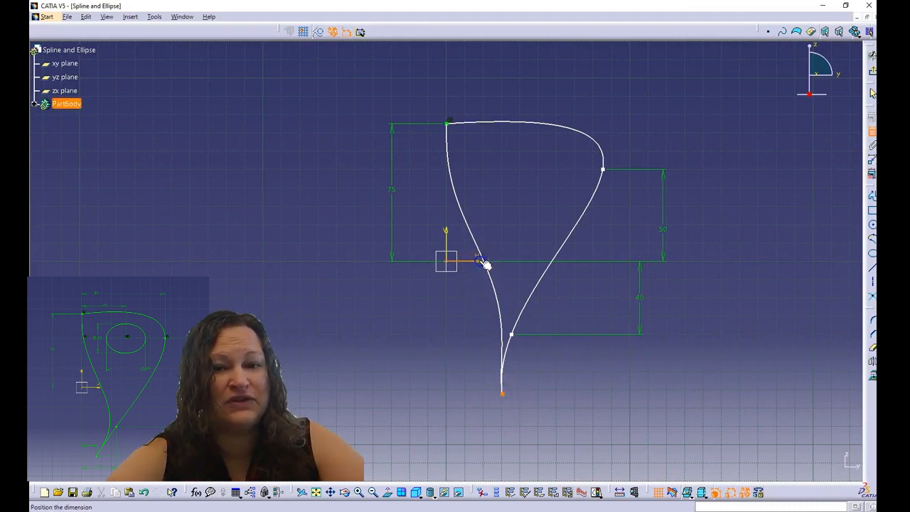
{"action": "left_click", "coordinate": [677, 302]}
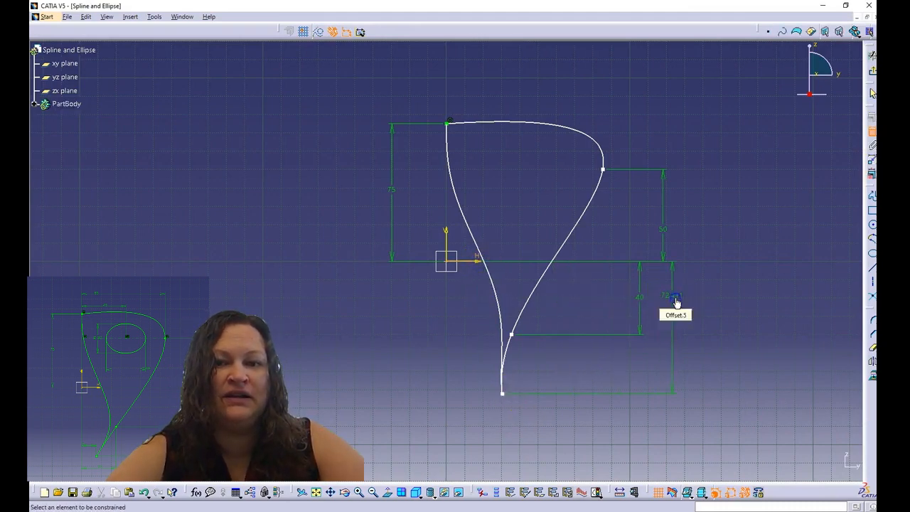
{"action": "double_click", "coordinate": [676, 302]}
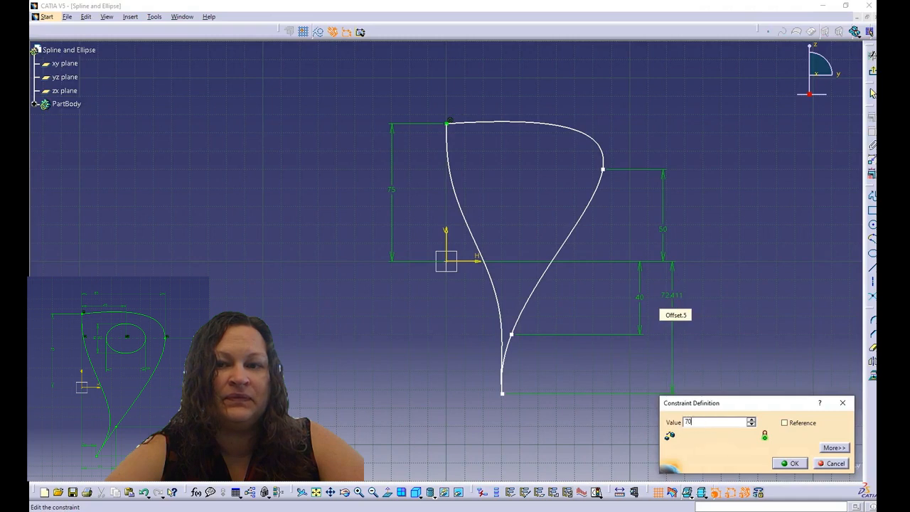
{"action": "key", "text": "Return"}
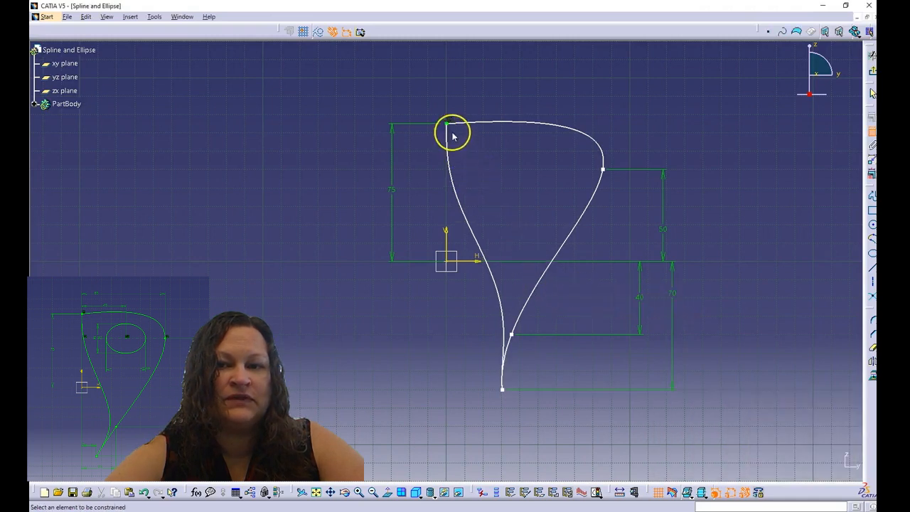
{"action": "left_click", "coordinate": [602, 171]}
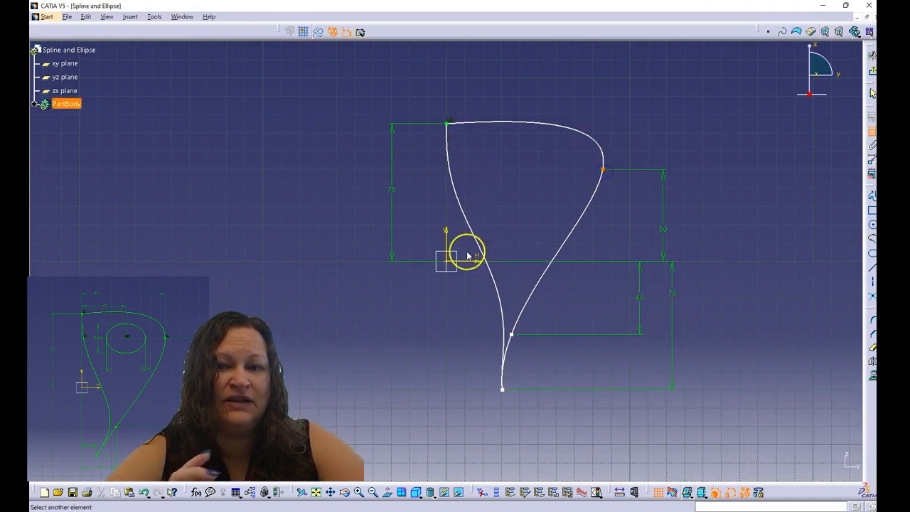
Dimension the right, lower and bottom-tip points 85, 35 and 15 from the vertical axis
{"action": "left_click", "coordinate": [447, 246]}
{"action": "left_click", "coordinate": [474, 86]}
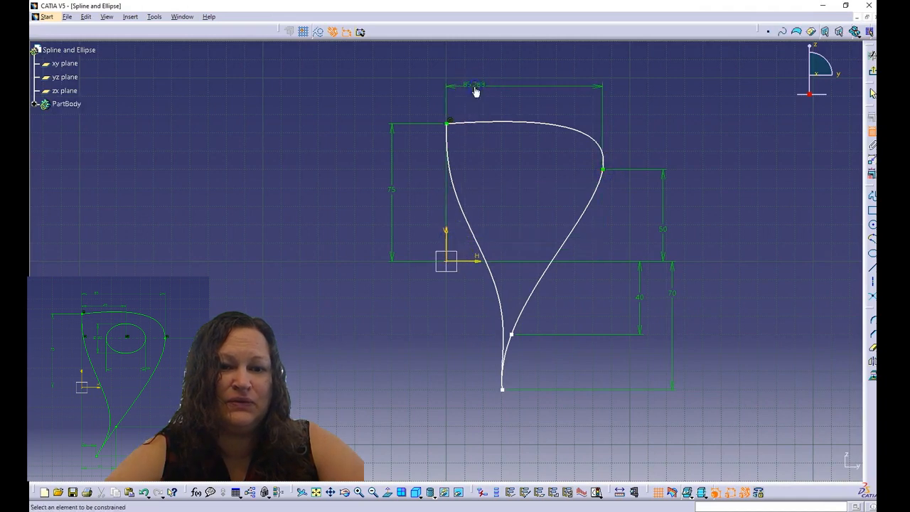
{"action": "double_click", "coordinate": [475, 85]}
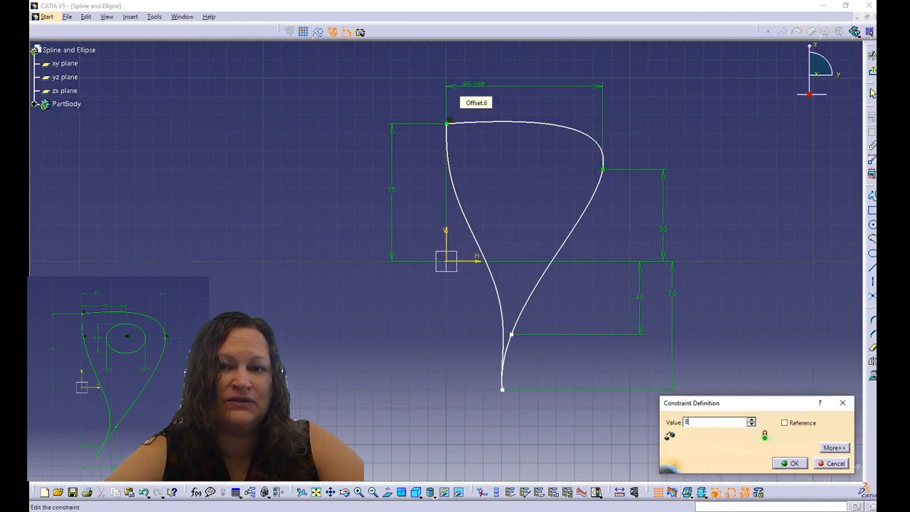
{"action": "key", "text": "Return"}
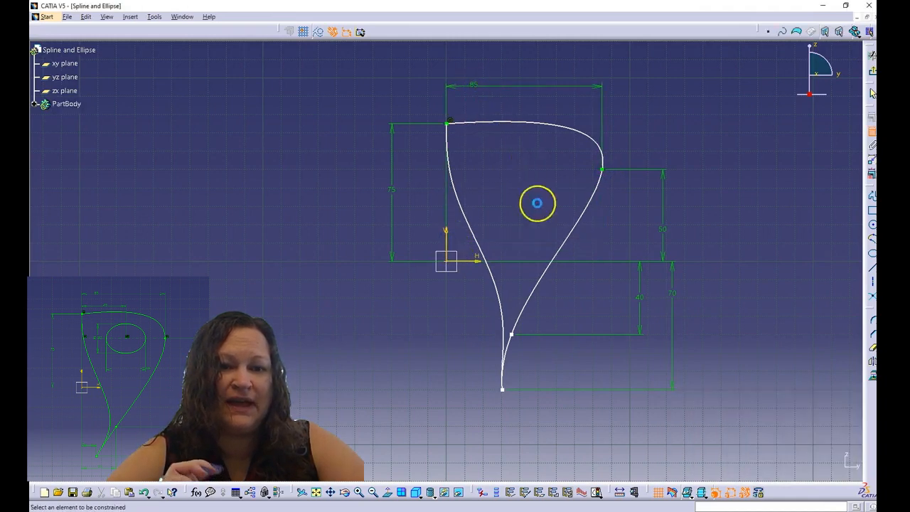
{"action": "left_click", "coordinate": [513, 331]}
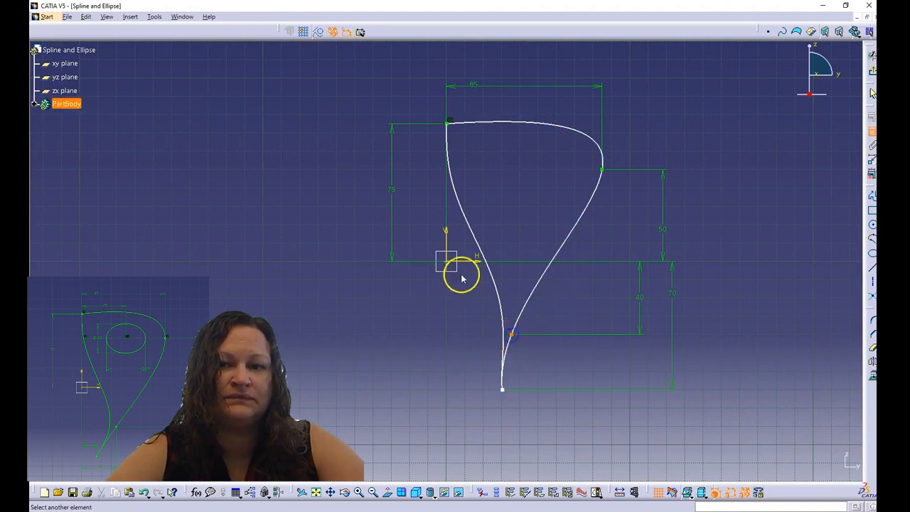
{"action": "left_click", "coordinate": [443, 247]}
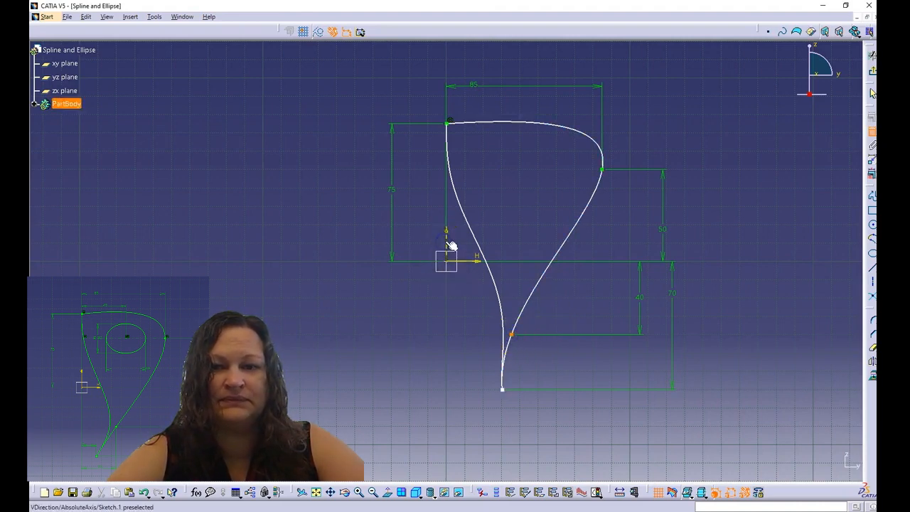
{"action": "left_click", "coordinate": [481, 412]}
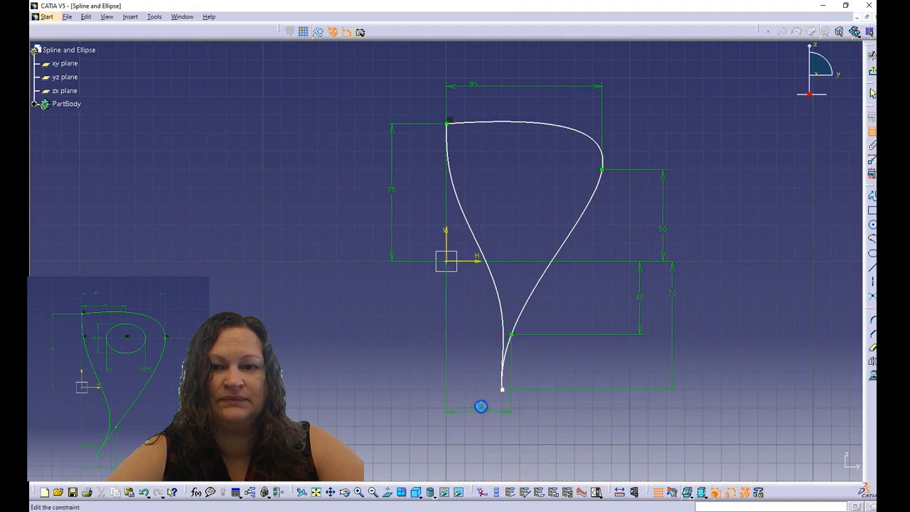
{"action": "double_click", "coordinate": [483, 411]}
{"action": "key", "text": "Return"}
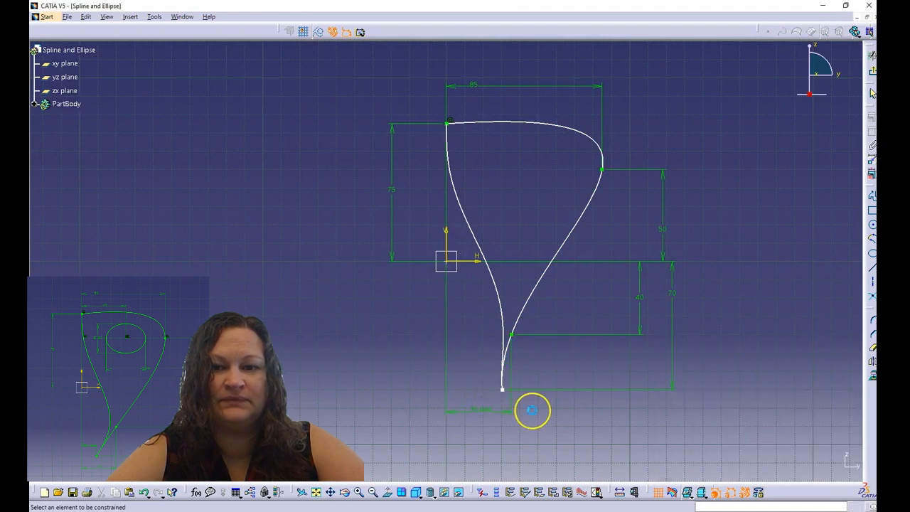
{"action": "left_click", "coordinate": [502, 390]}
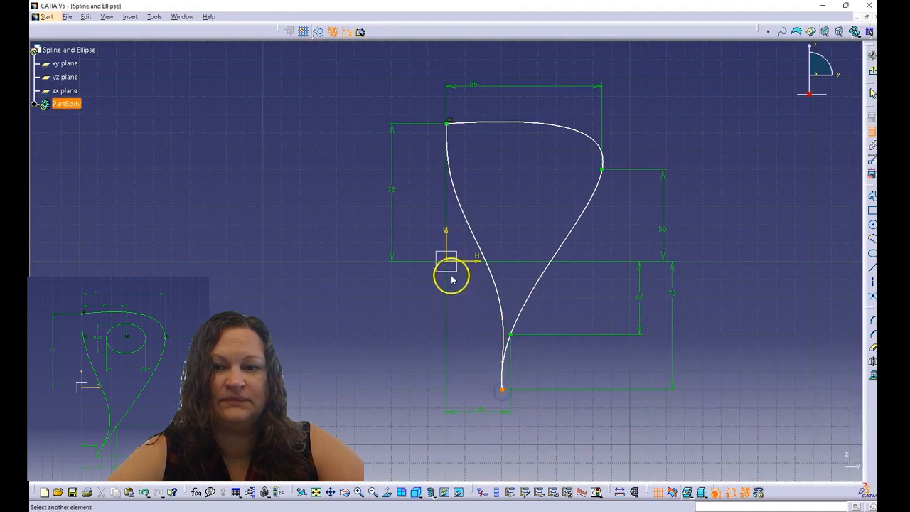
{"action": "left_click", "coordinate": [450, 247]}
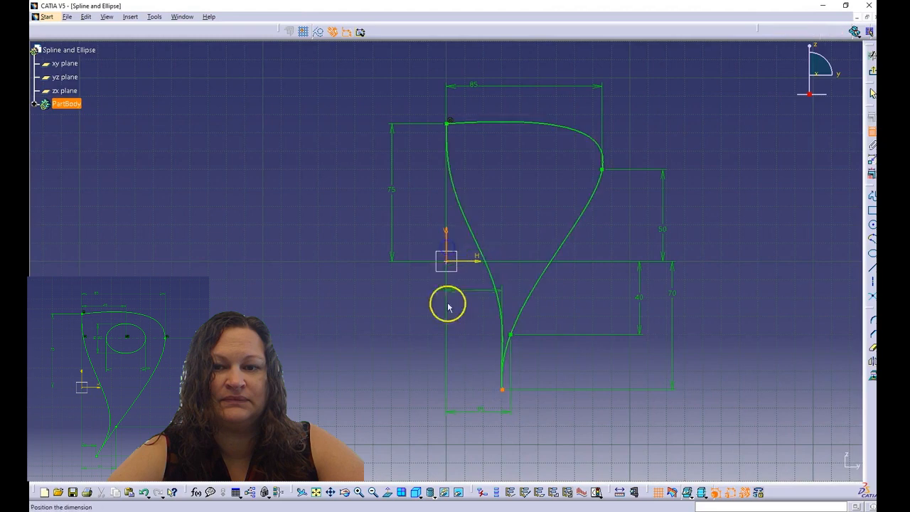
{"action": "left_click", "coordinate": [462, 369]}
{"action": "double_click", "coordinate": [461, 367]}
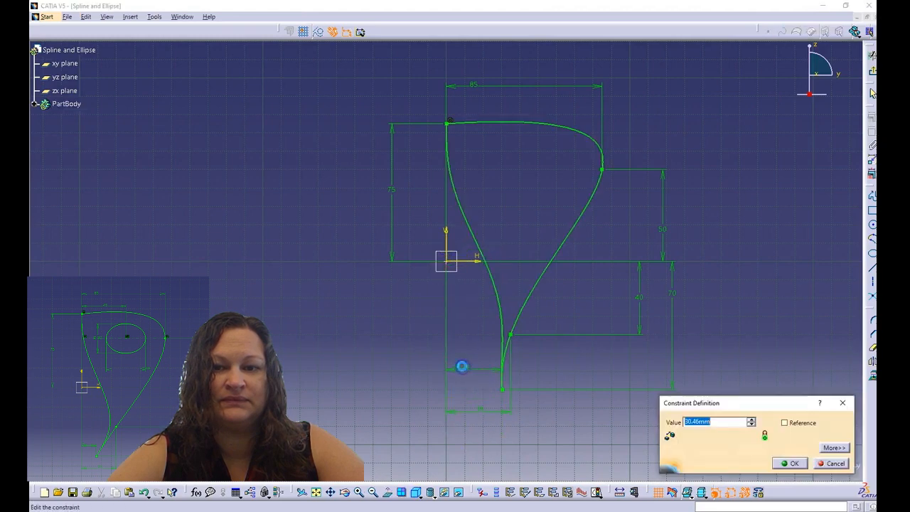
{"action": "key", "text": "Return"}
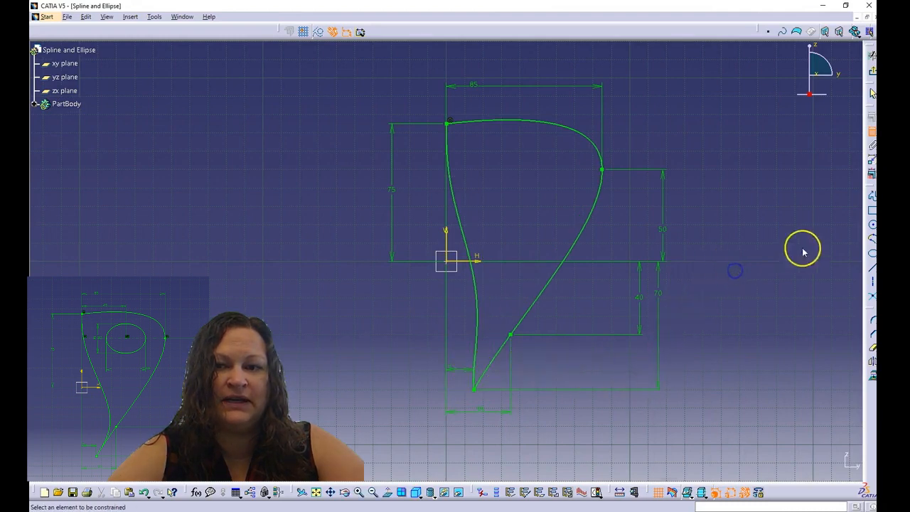
Draw a horizontal construction axis across the teardrop at the right point's level
{"action": "left_click", "coordinate": [872, 284]}
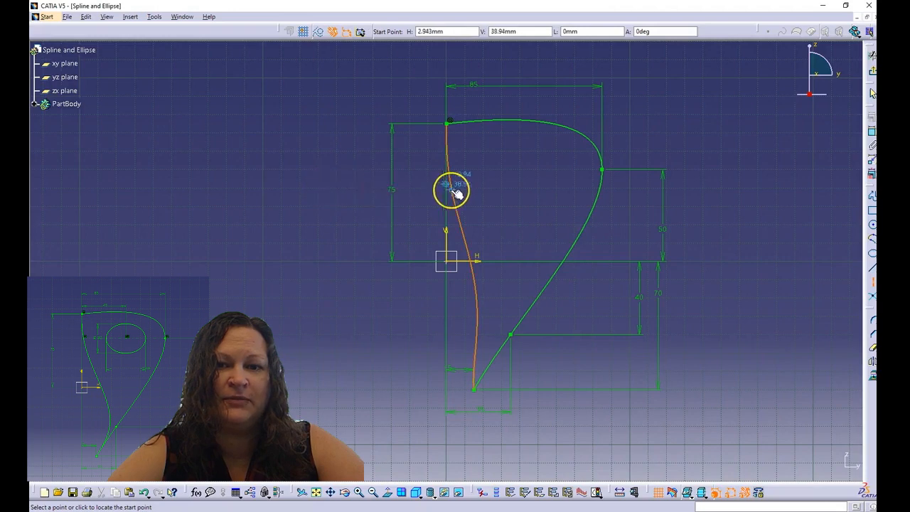
{"action": "left_click", "coordinate": [431, 178]}
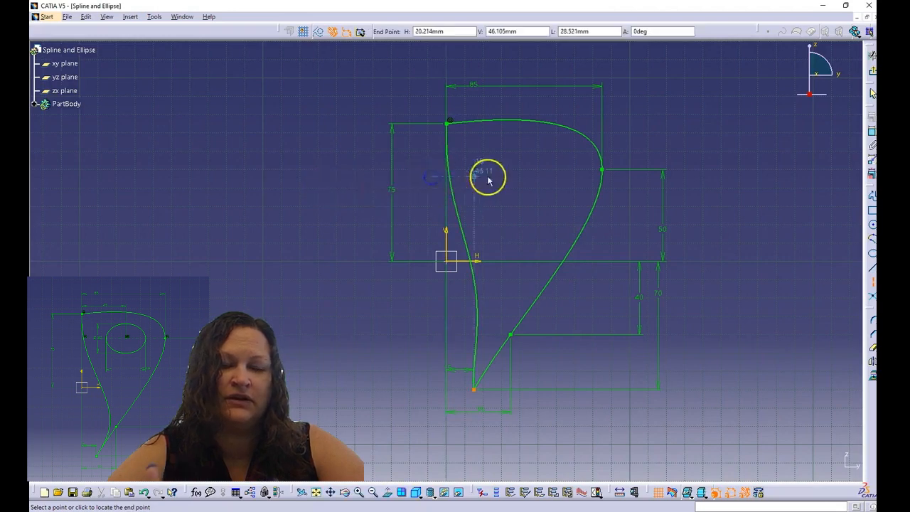
{"action": "left_click", "coordinate": [630, 176]}
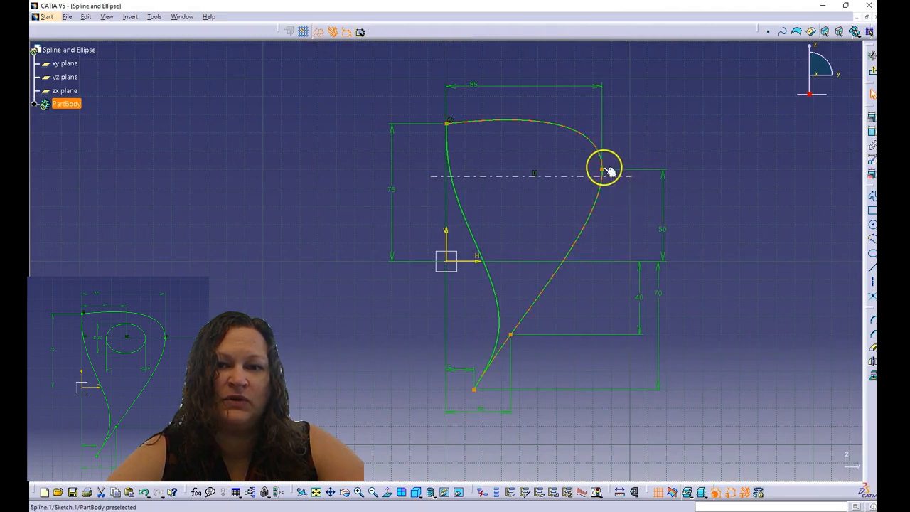
{"action": "left_click", "coordinate": [602, 171]}
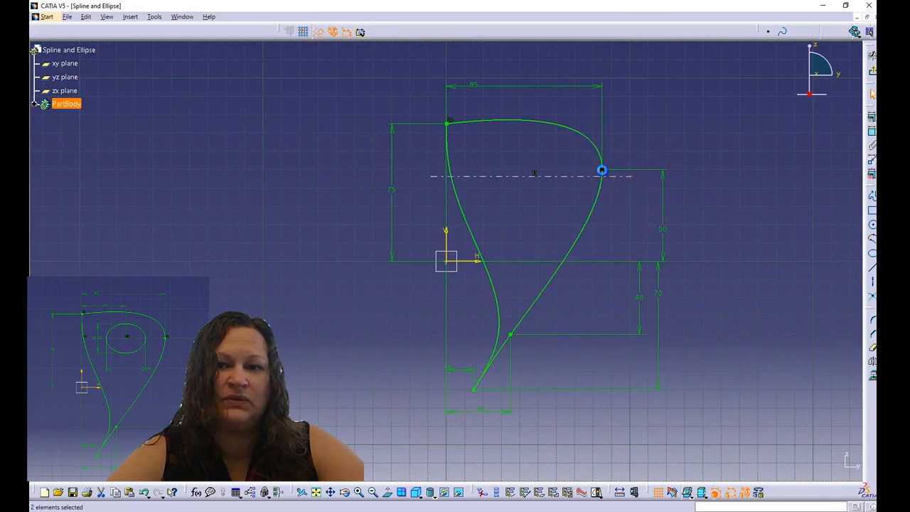
{"action": "left_click", "coordinate": [871, 117]}
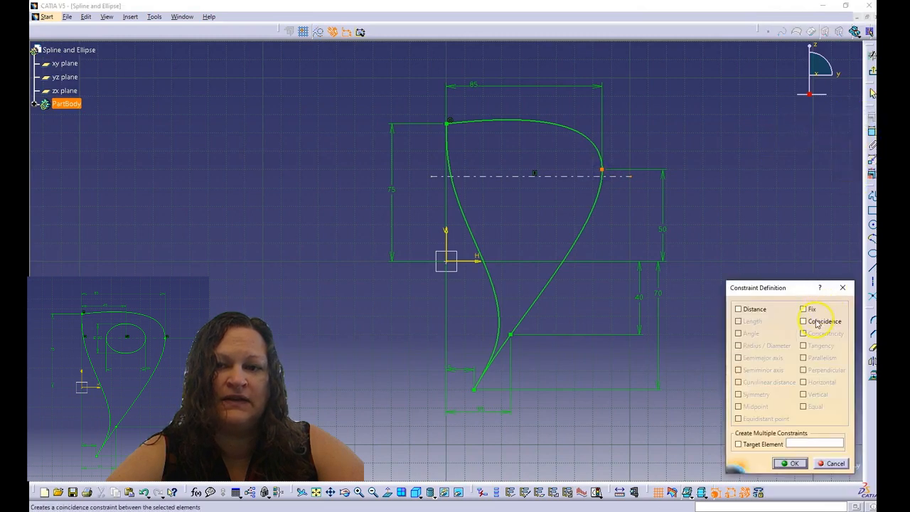
Make the axis coincident with the right spline point and its left end coincident with the spline
{"action": "left_click", "coordinate": [788, 463]}
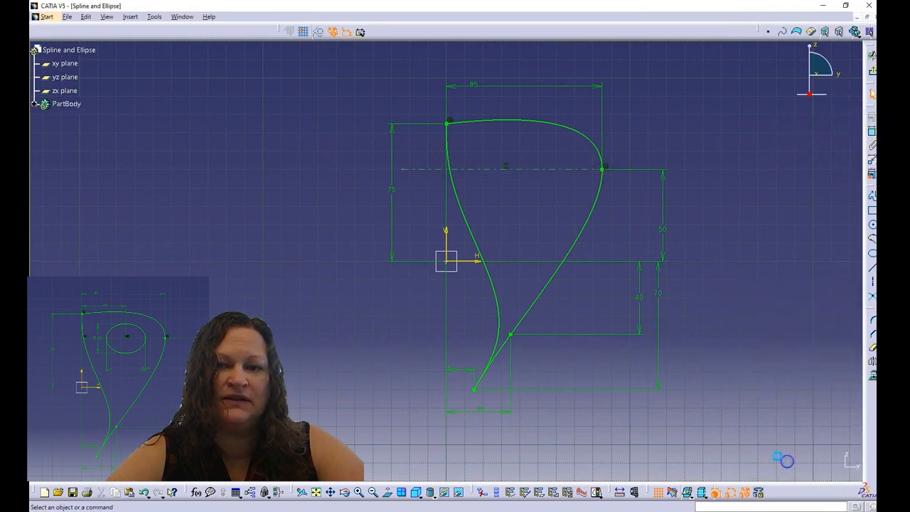
{"action": "left_click", "coordinate": [402, 178]}
{"action": "left_click", "coordinate": [448, 160]}
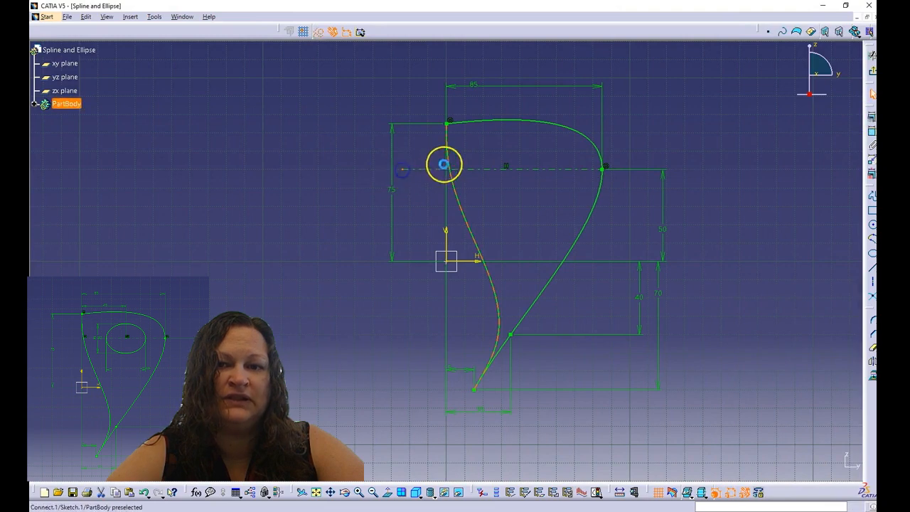
{"action": "left_click", "coordinate": [870, 115]}
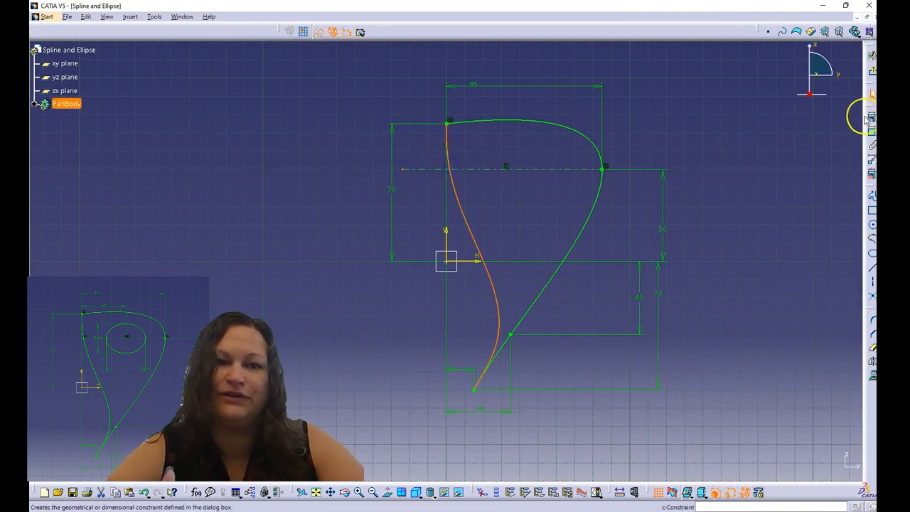
{"action": "left_click", "coordinate": [817, 324]}
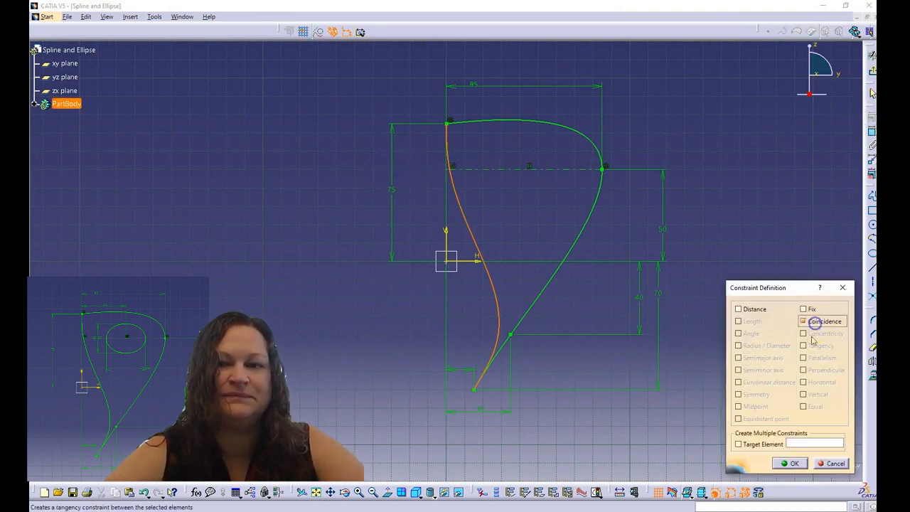
{"action": "left_click", "coordinate": [793, 461]}
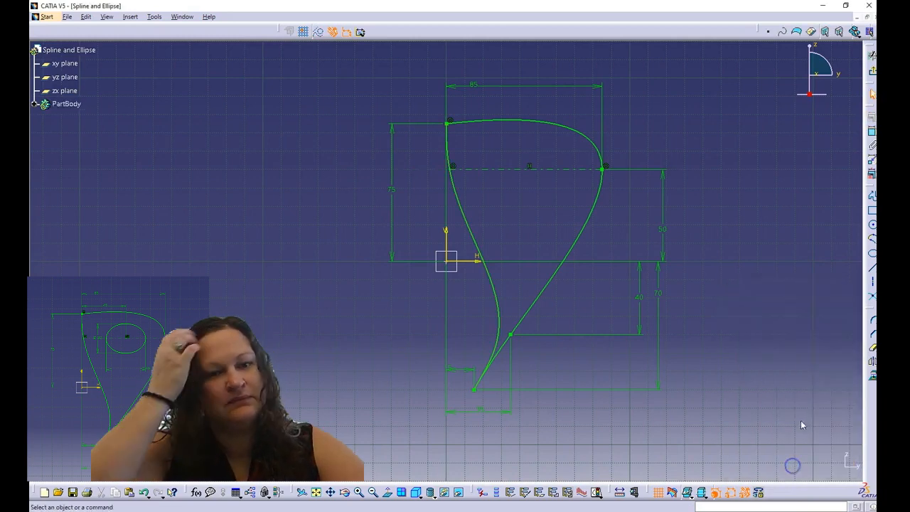
{"action": "left_click", "coordinate": [871, 245]}
Draw an ellipse in the upper bulb by placing its centre, major-axis end and minor-axis point
{"action": "left_click", "coordinate": [872, 250]}
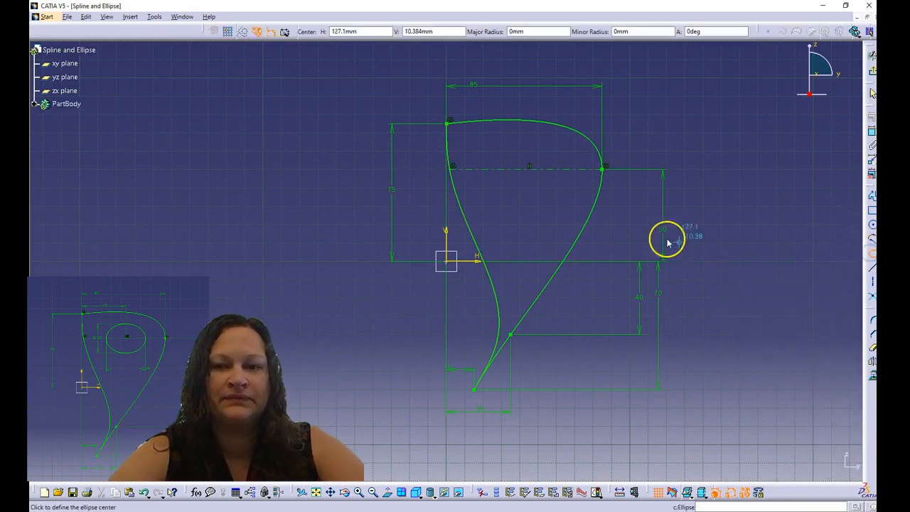
{"action": "left_click", "coordinate": [502, 184]}
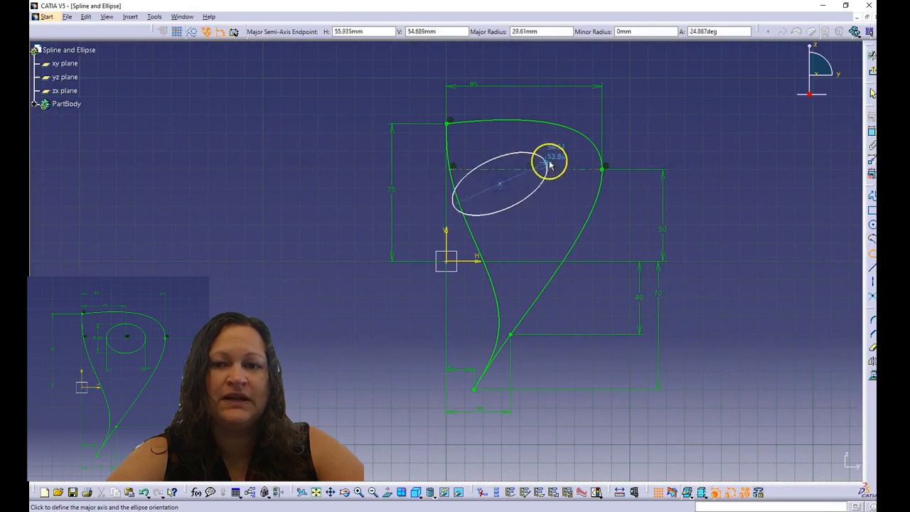
{"action": "left_click", "coordinate": [574, 171]}
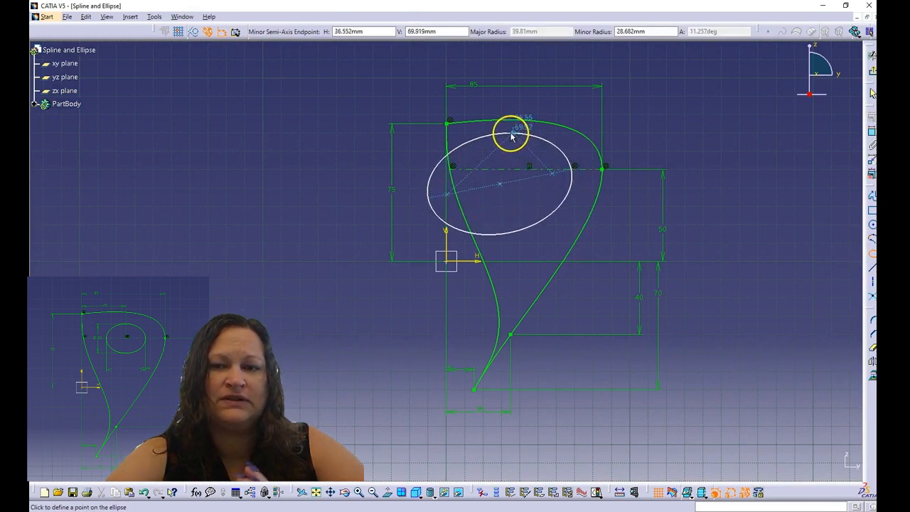
{"action": "left_click", "coordinate": [519, 140]}
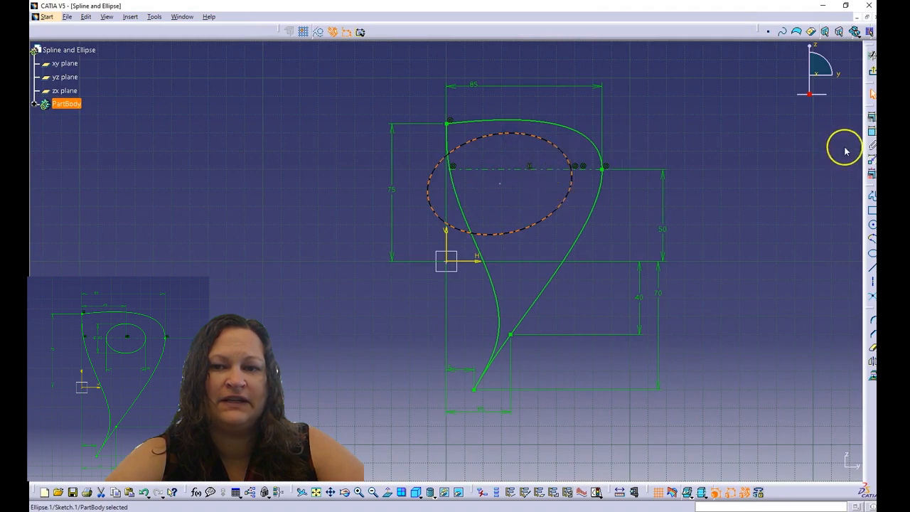
Dimension the ellipse's major diameter at 40
{"action": "left_click", "coordinate": [870, 132]}
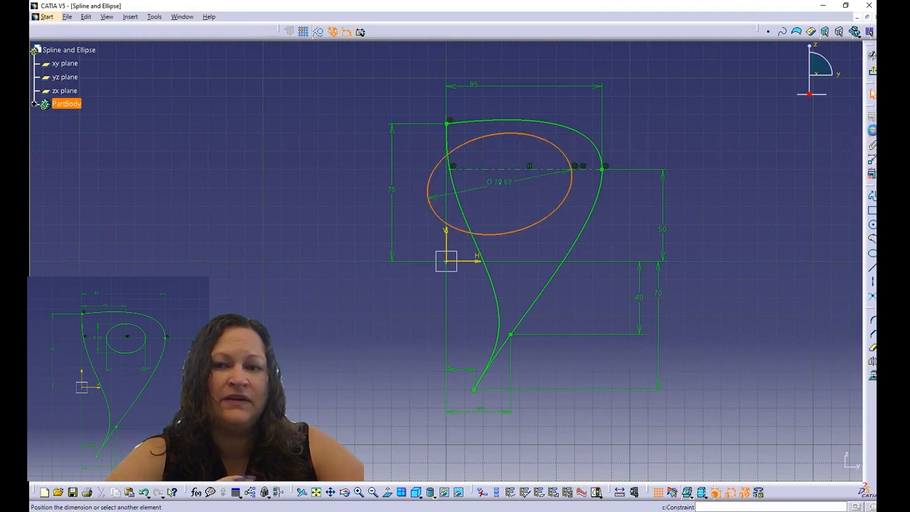
{"action": "left_click", "coordinate": [544, 233]}
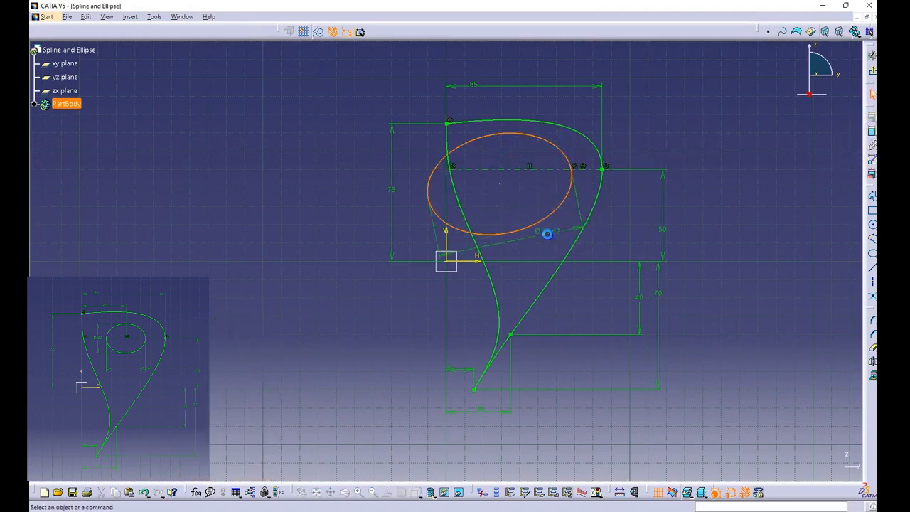
{"action": "double_click", "coordinate": [547, 229]}
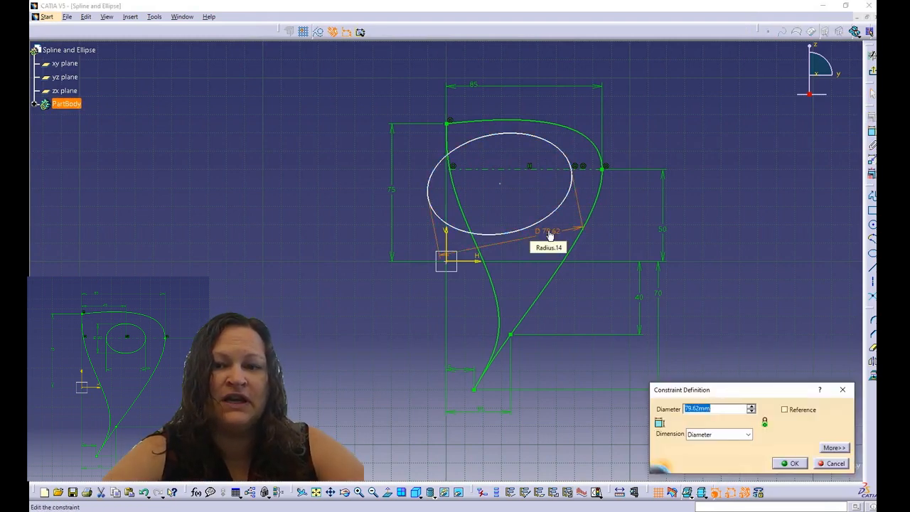
{"action": "type", "text": "40"}
{"action": "key", "text": "Return"}
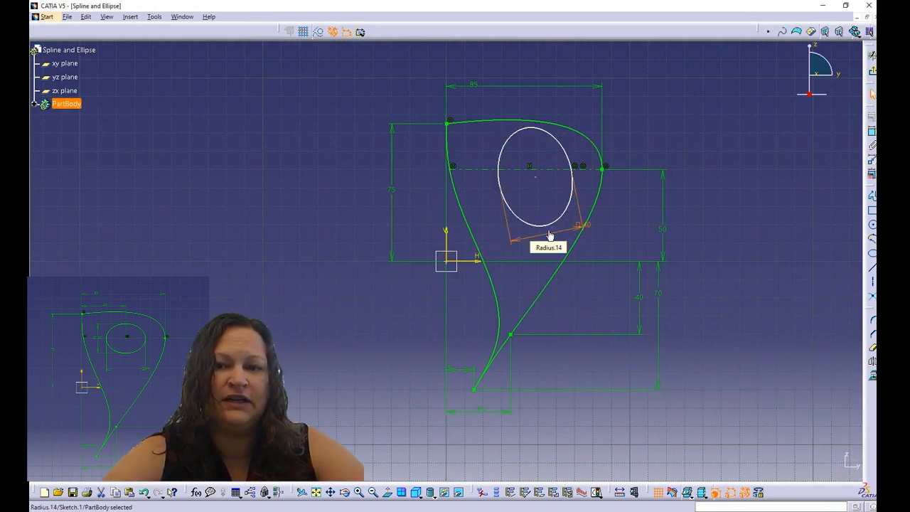
Dimension the ellipse's semiminor axis as a 30 mm diameter
{"action": "left_click", "coordinate": [554, 217]}
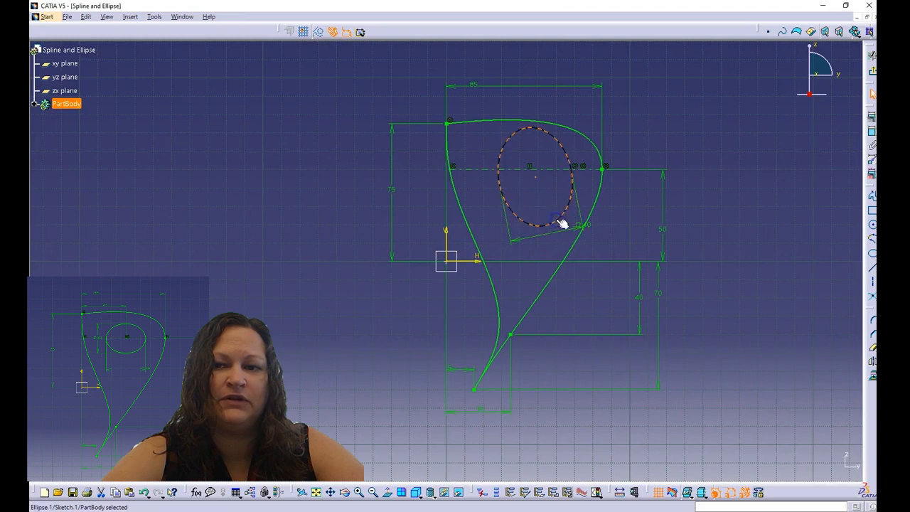
{"action": "left_click", "coordinate": [868, 132]}
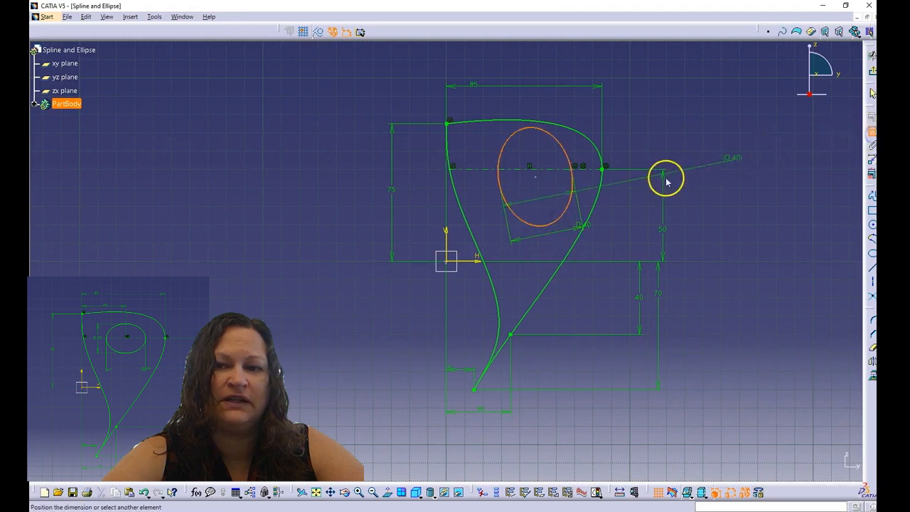
{"action": "right_click", "coordinate": [559, 186]}
{"action": "left_click", "coordinate": [575, 212]}
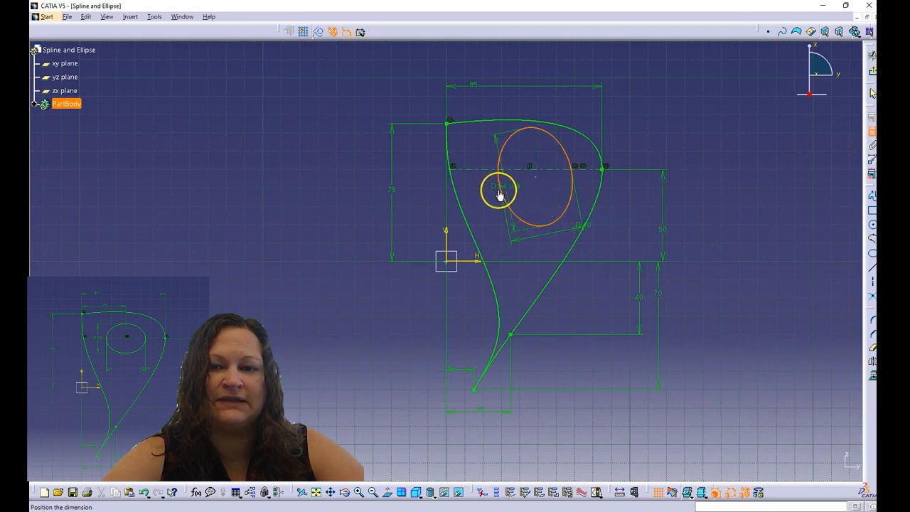
{"action": "left_click", "coordinate": [483, 190]}
{"action": "double_click", "coordinate": [482, 186]}
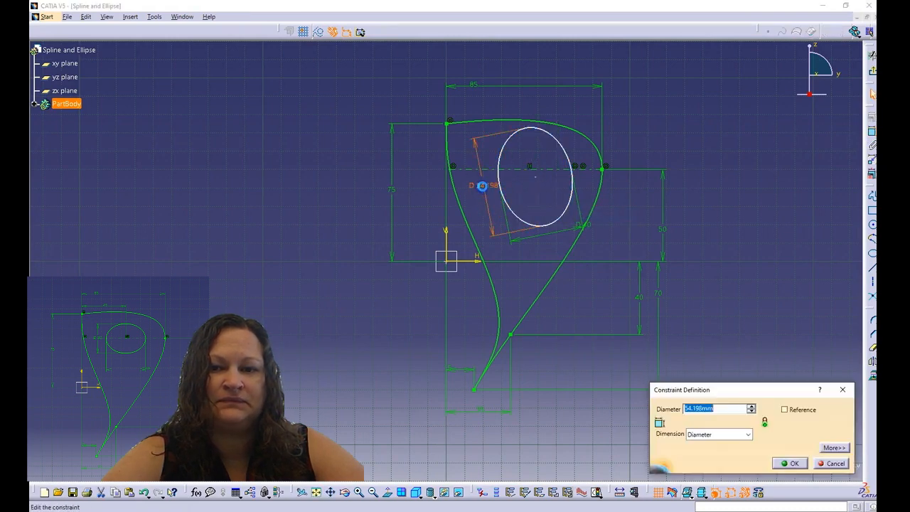
{"action": "type", "text": "30"}
{"action": "key", "text": "Return"}
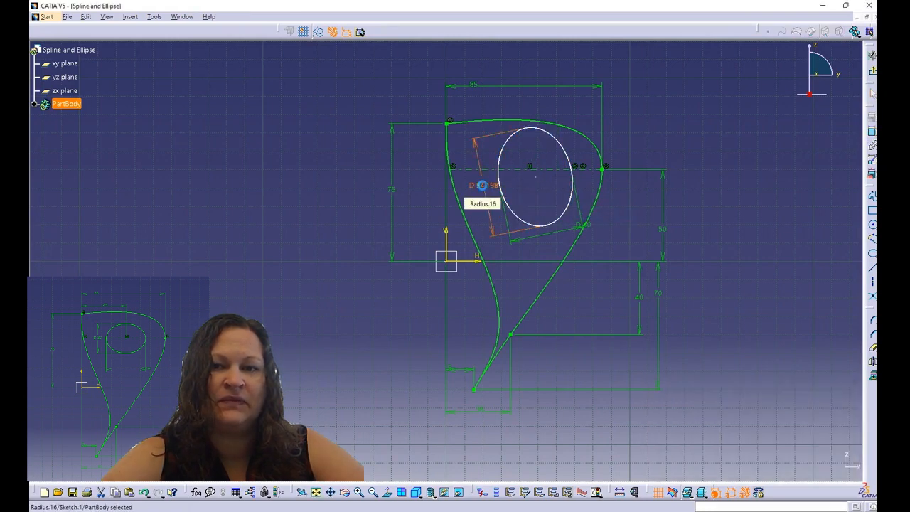
{"action": "left_click", "coordinate": [510, 168]}
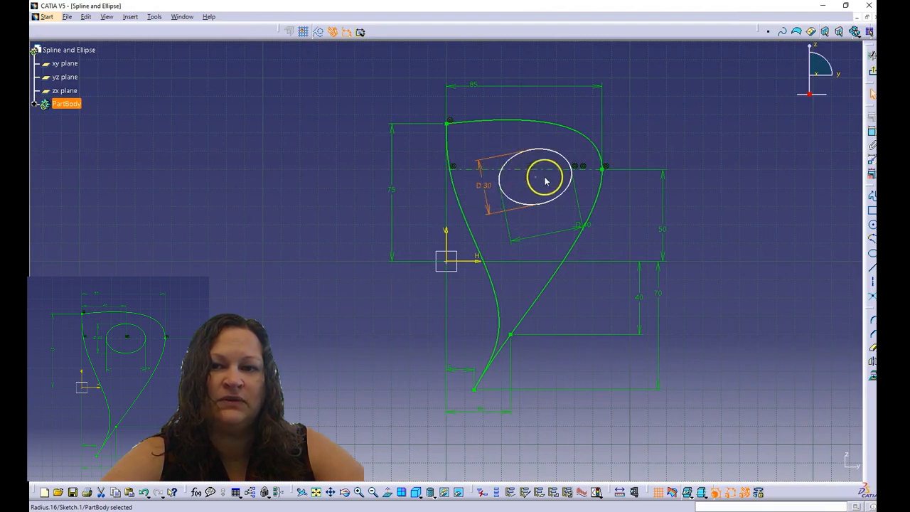
{"action": "left_click", "coordinate": [538, 179]}
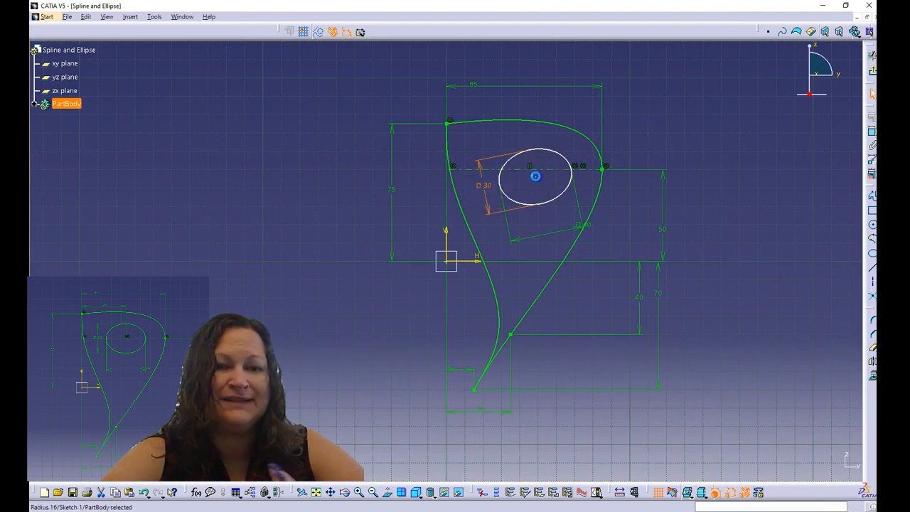
Make the ellipse centre coincident with the horizontal construction line, then drag-test the ellipse
{"action": "left_click", "coordinate": [573, 169], "text": "ctrl"}
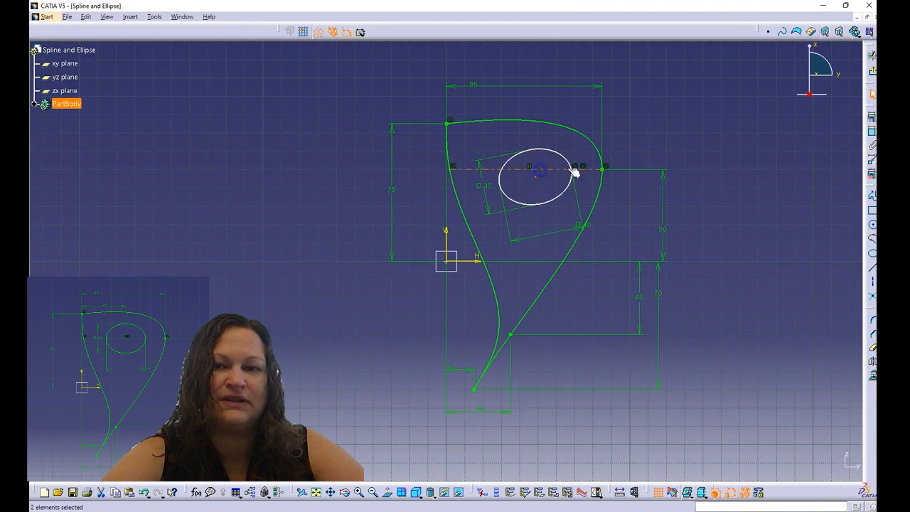
{"action": "left_click", "coordinate": [870, 121]}
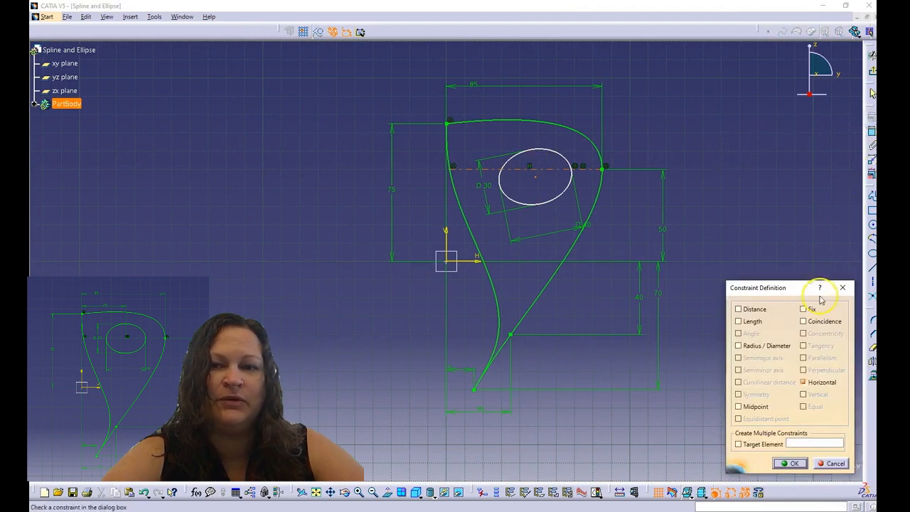
{"action": "left_click", "coordinate": [812, 322]}
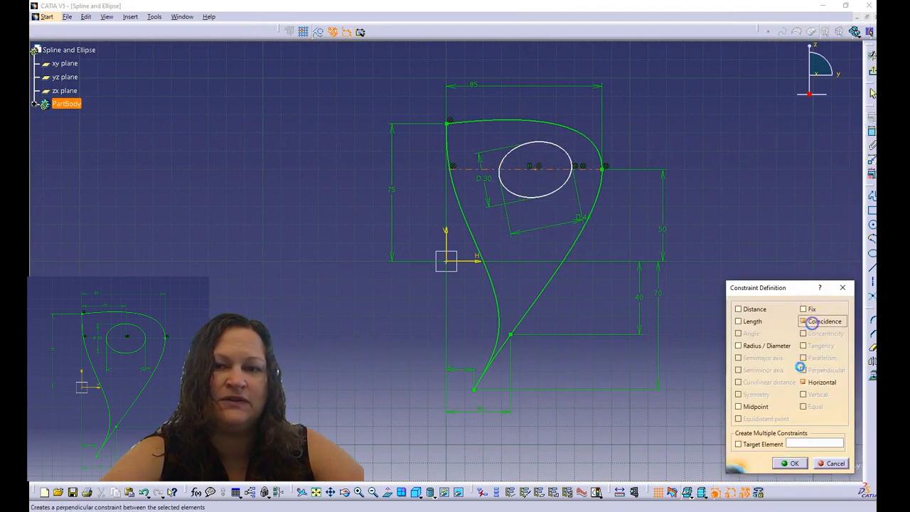
{"action": "left_click", "coordinate": [793, 463]}
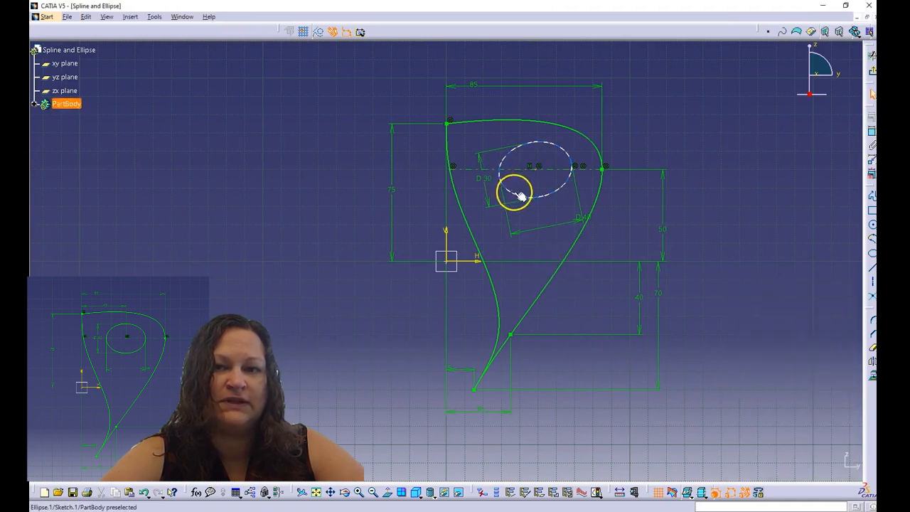
{"action": "left_click_drag", "start_coordinate": [514, 193], "coordinate": [547, 161]}
{"action": "left_click", "coordinate": [588, 183]}
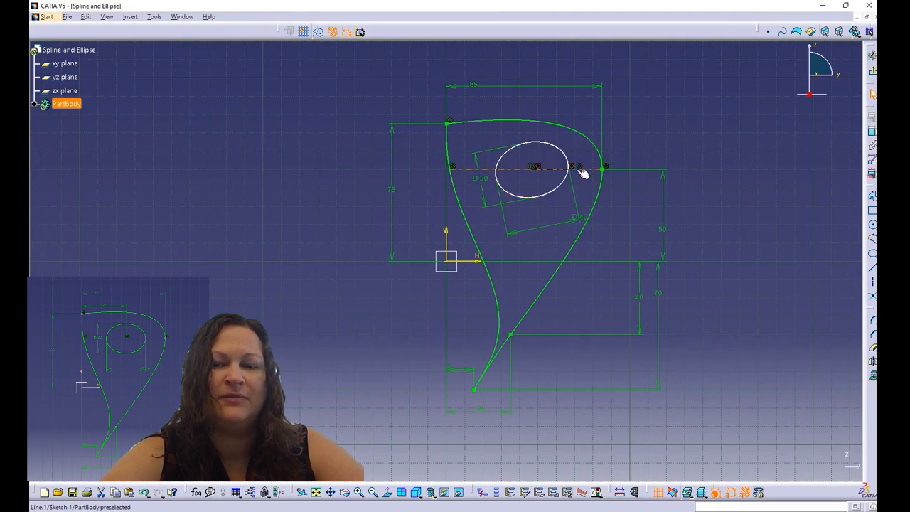
{"action": "left_click", "coordinate": [563, 178]}
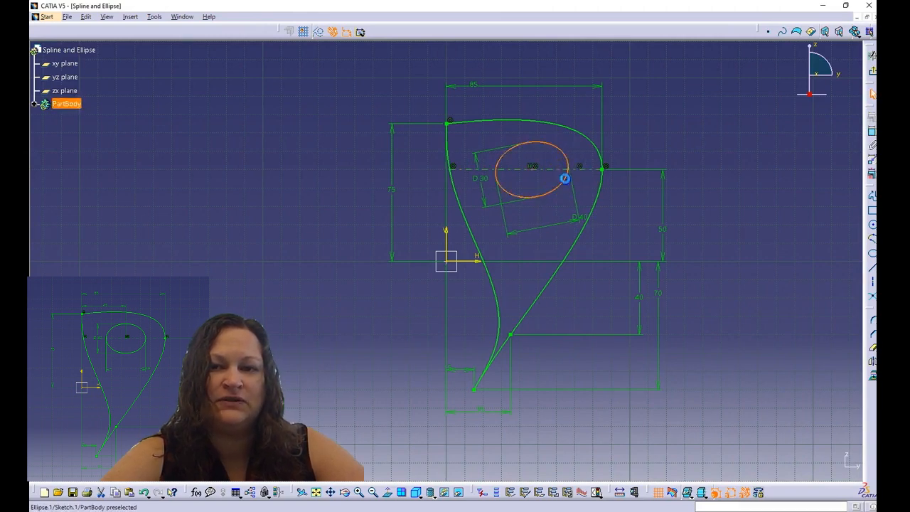
{"action": "left_click_drag", "start_coordinate": [565, 199], "coordinate": [583, 169]}
{"action": "left_click", "coordinate": [579, 166]}
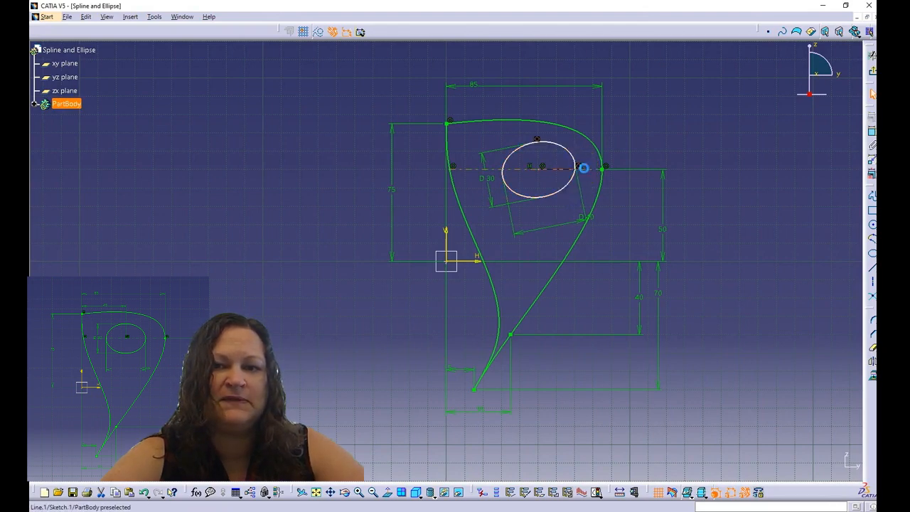
{"action": "left_click_drag", "start_coordinate": [583, 171], "coordinate": [566, 189]}
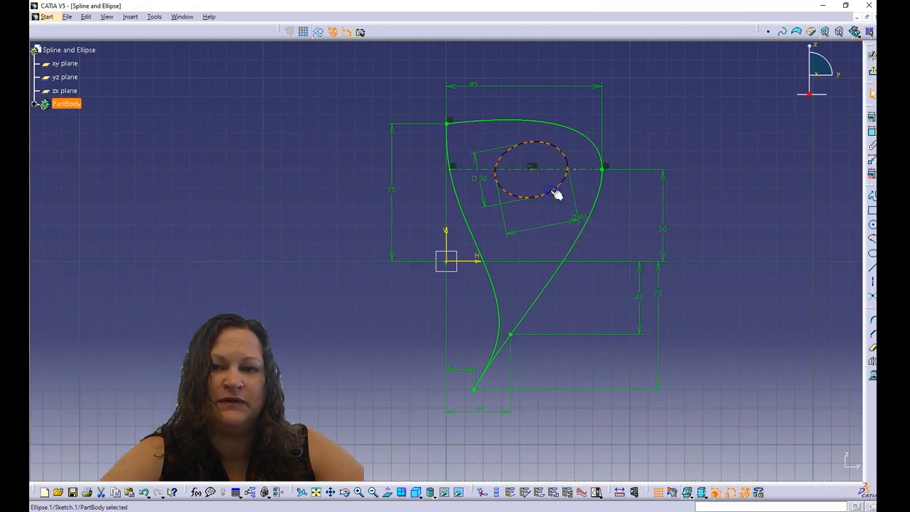
Constrain the ellipse's 40 mm major diameter to lie horizontal
{"action": "left_click", "coordinate": [548, 195]}
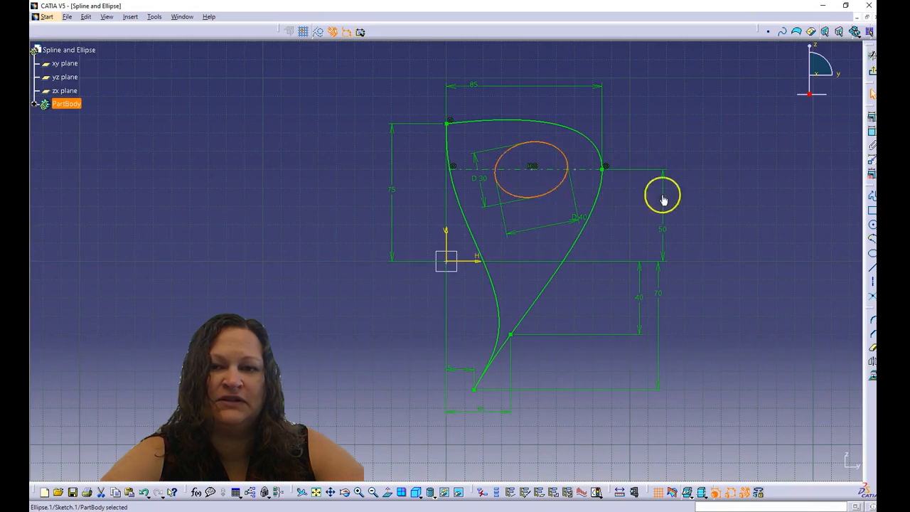
{"action": "left_click", "coordinate": [873, 134]}
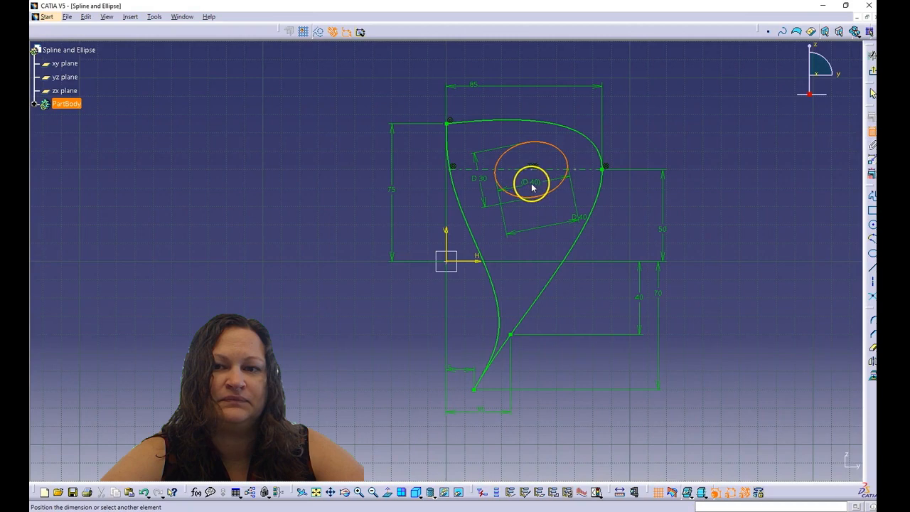
{"action": "right_click", "coordinate": [534, 187]}
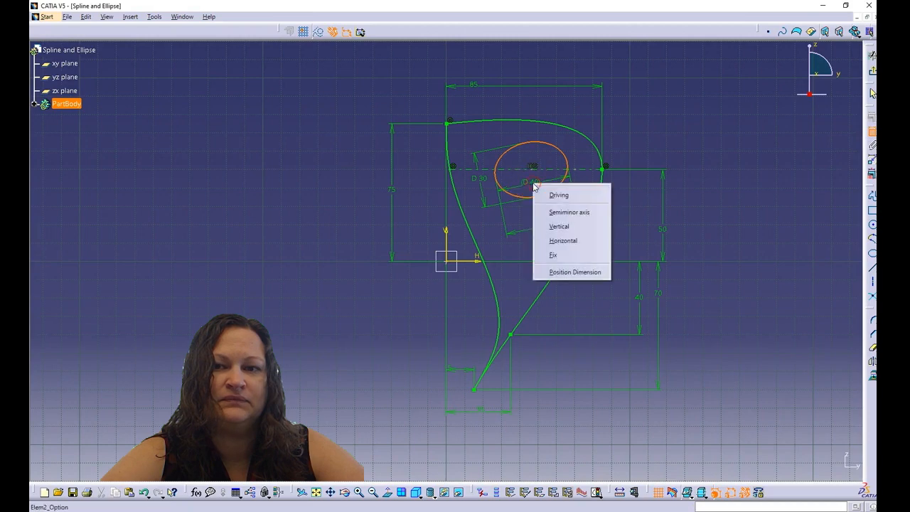
{"action": "left_click", "coordinate": [573, 241]}
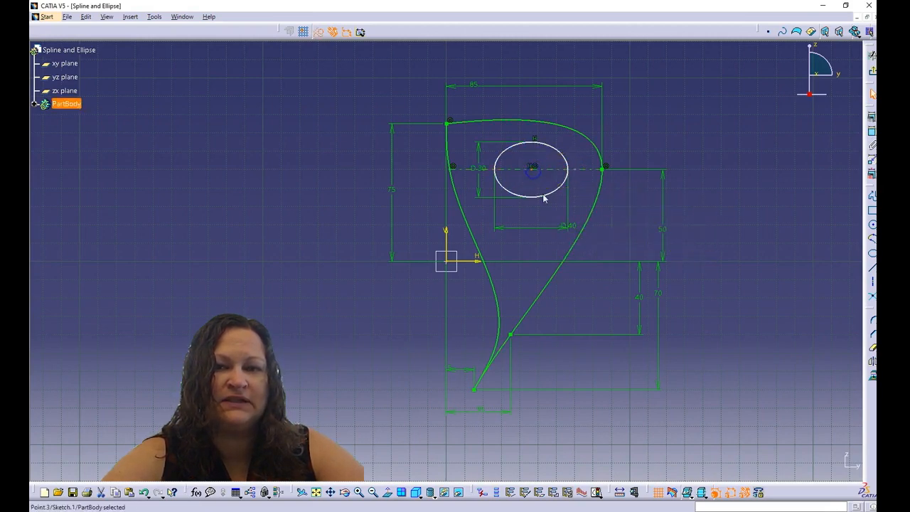
Dimension the ellipse centre 45 mm from the vertical axis and check the constraint status
{"action": "left_click", "coordinate": [450, 235], "text": "ctrl"}
{"action": "left_click", "coordinate": [870, 130]}
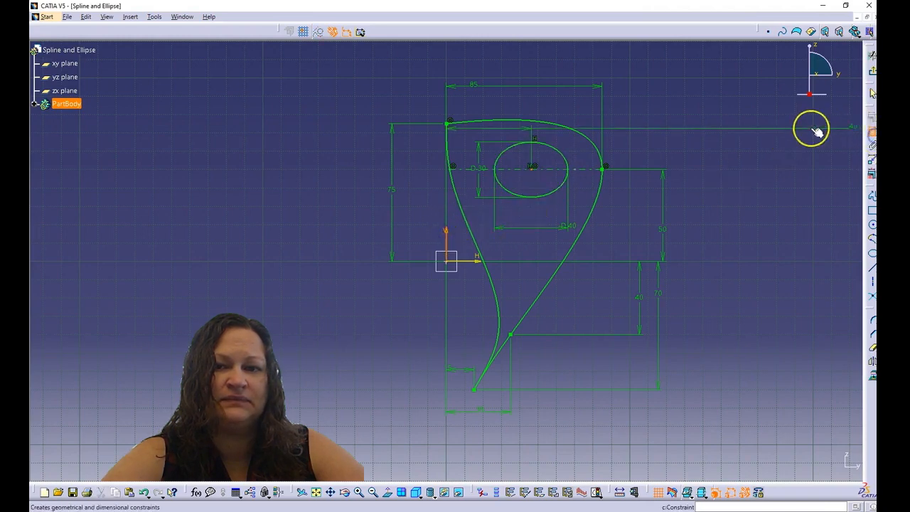
{"action": "left_click", "coordinate": [493, 111]}
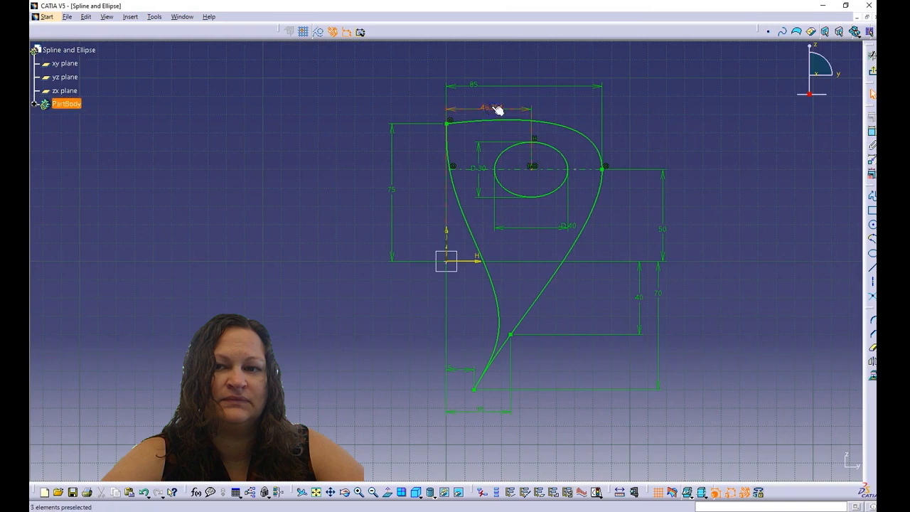
{"action": "double_click", "coordinate": [493, 109]}
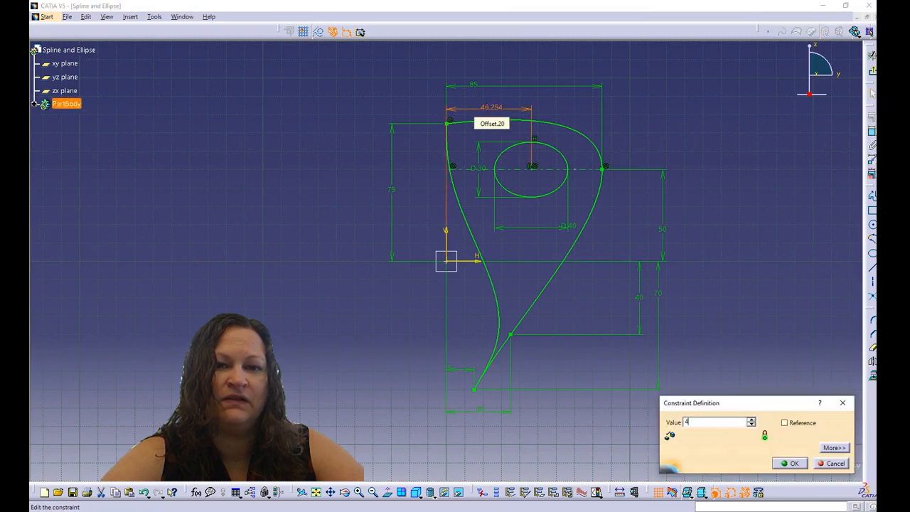
{"action": "type", "text": "45"}
{"action": "key", "text": "Return"}
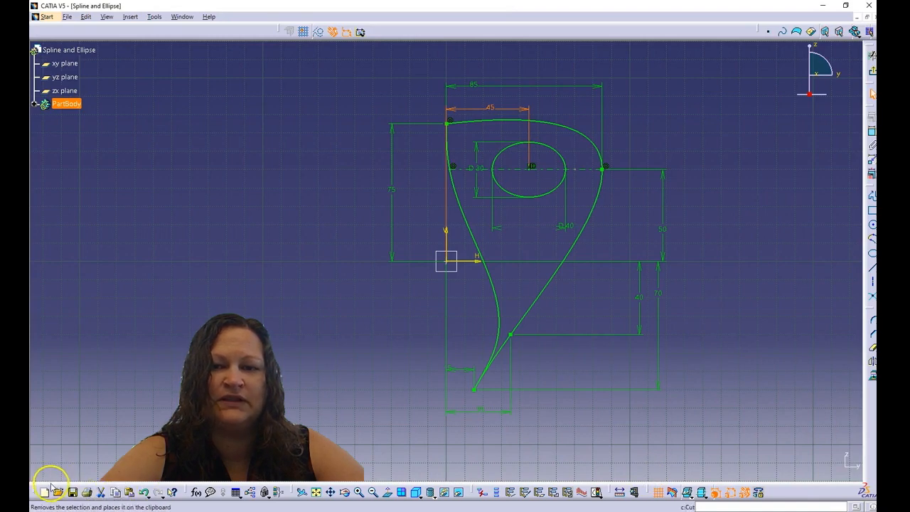
{"action": "left_click", "coordinate": [89, 403]}
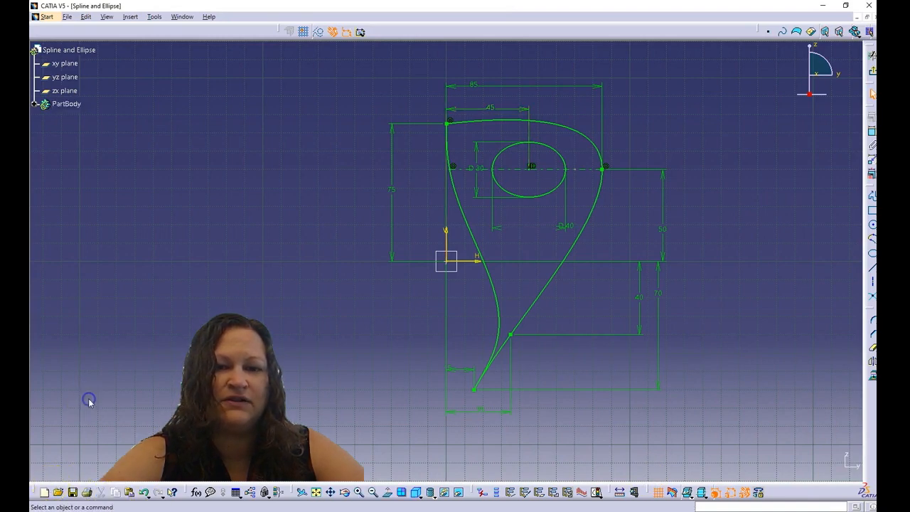
{"action": "left_click", "coordinate": [594, 491]}
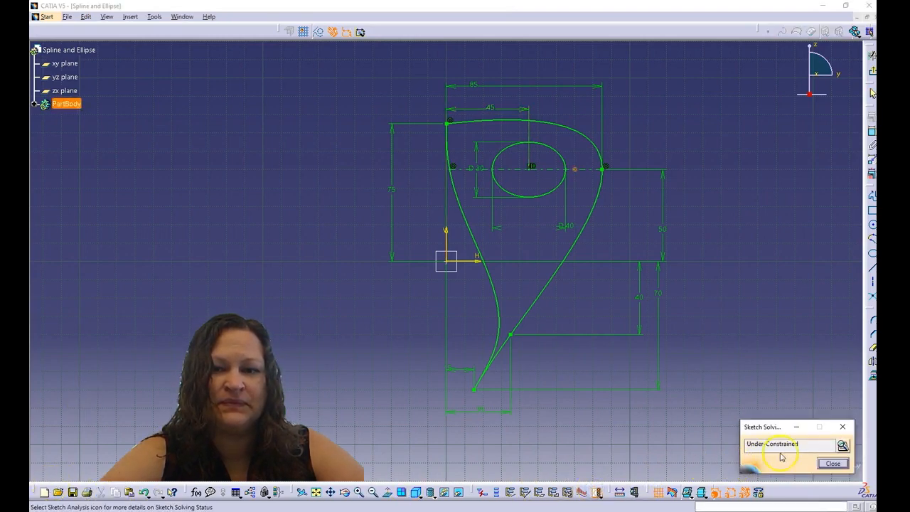
Delete stray Point.4 from the ellipse's construction axis line and recheck the Sketch Solving Status
{"action": "left_click", "coordinate": [579, 176]}
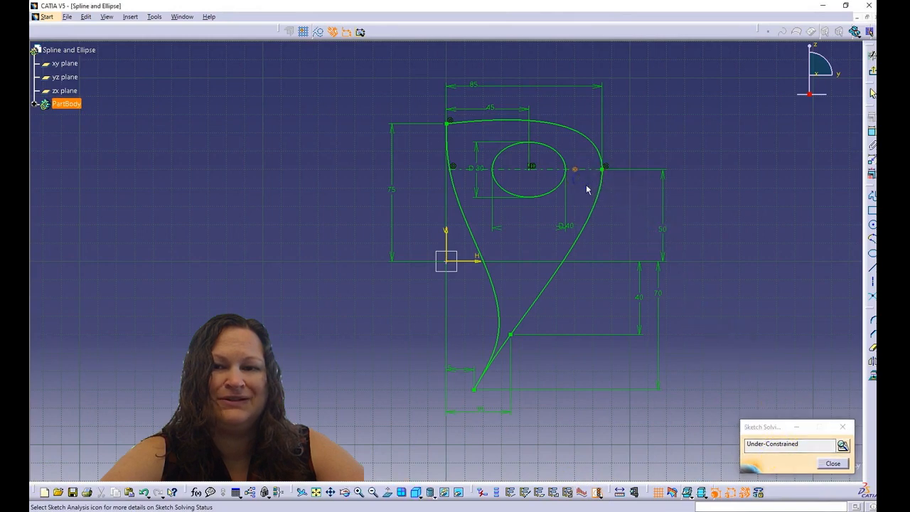
{"action": "left_click", "coordinate": [830, 464]}
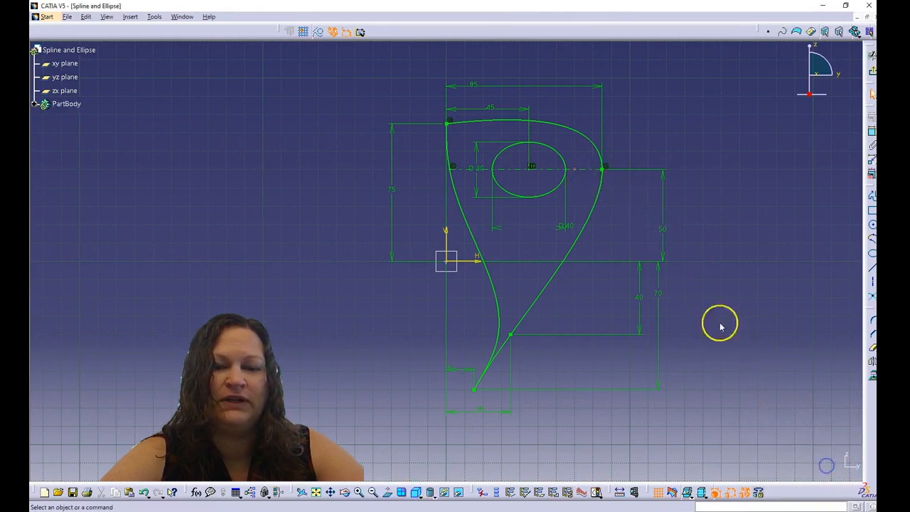
{"action": "left_click", "coordinate": [576, 172]}
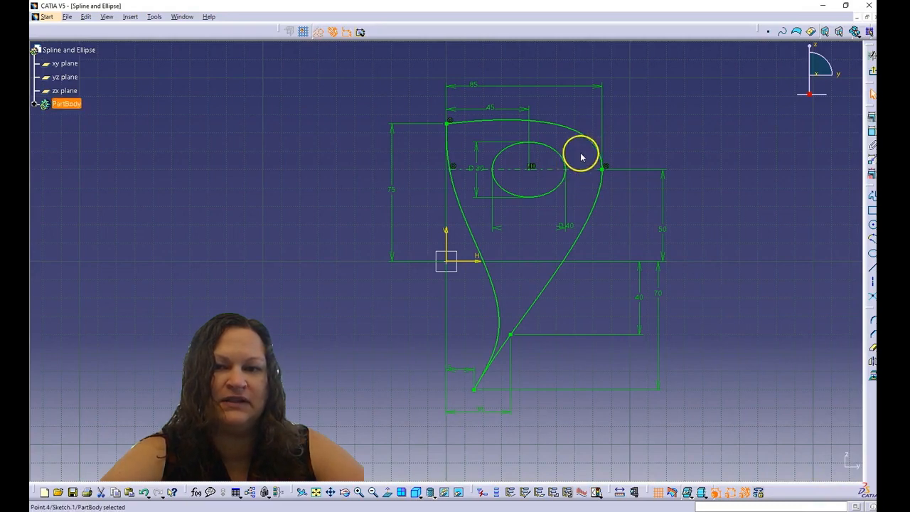
{"action": "right_click", "coordinate": [581, 173]}
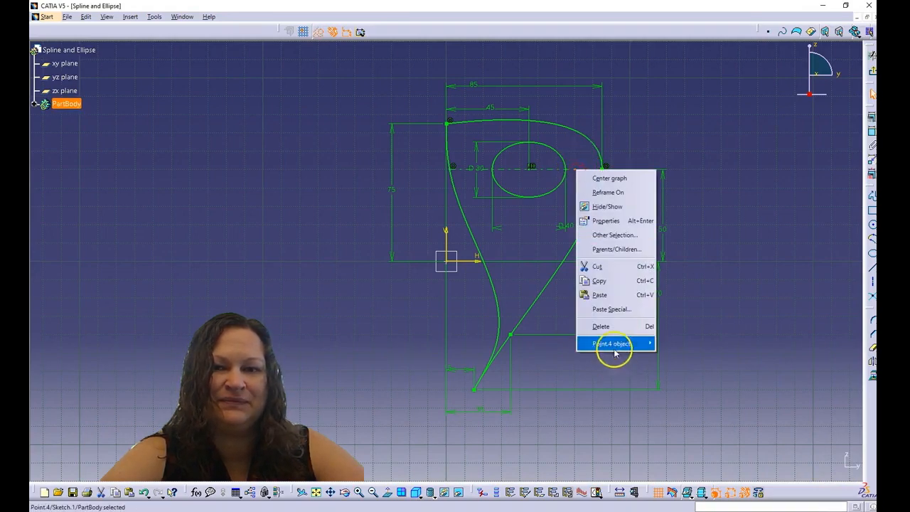
{"action": "left_click", "coordinate": [613, 326]}
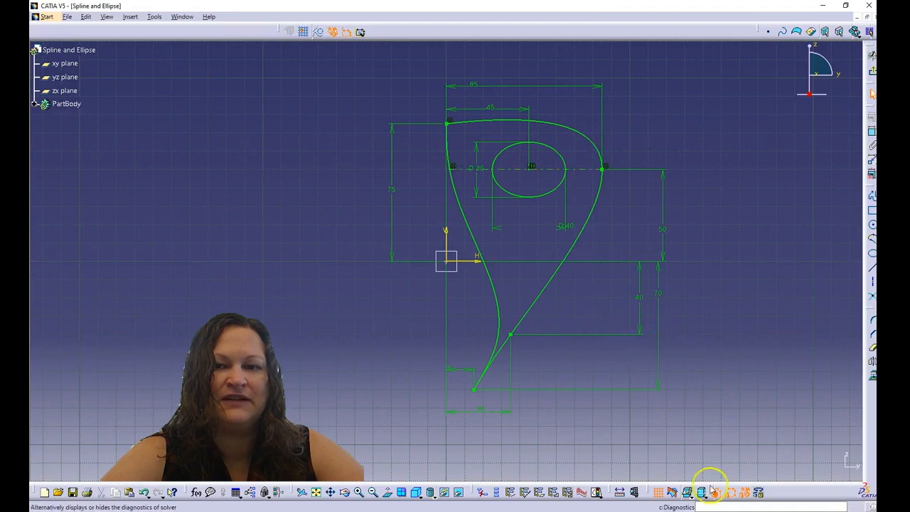
{"action": "left_click", "coordinate": [582, 491]}
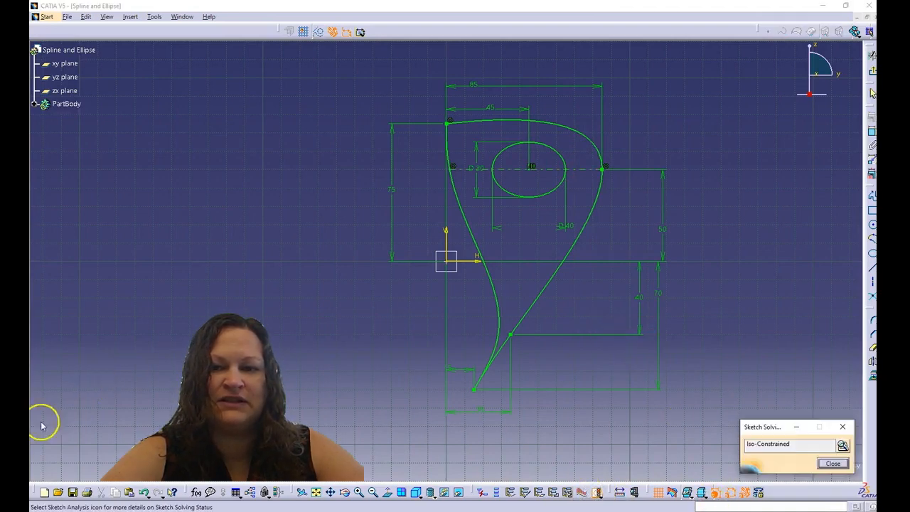